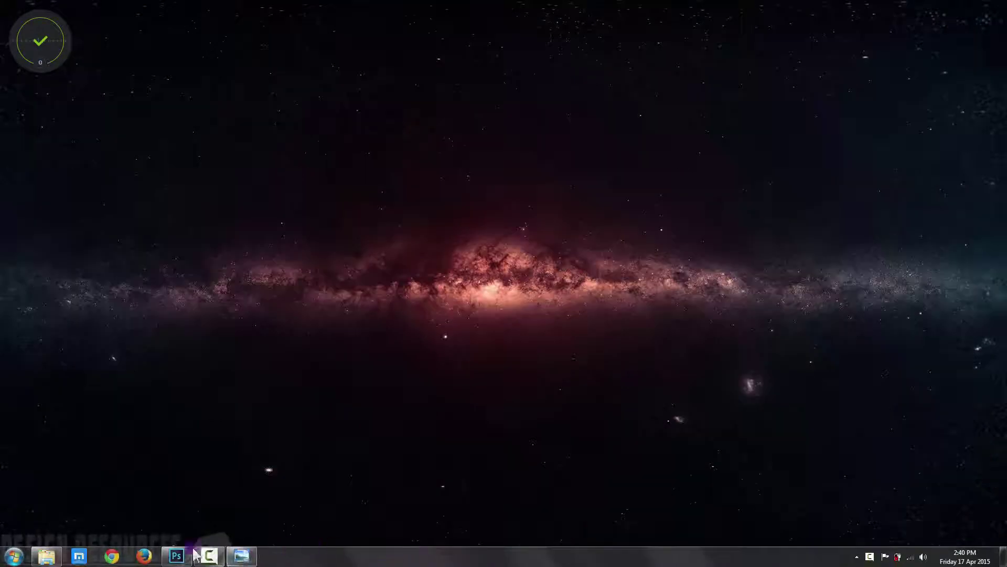
Save the halftone portrait as the layered Stock_Model_61_by_Mo_01.psd in the Halftone Effect folder.
{"action": "left_click", "coordinate": [176, 555]}
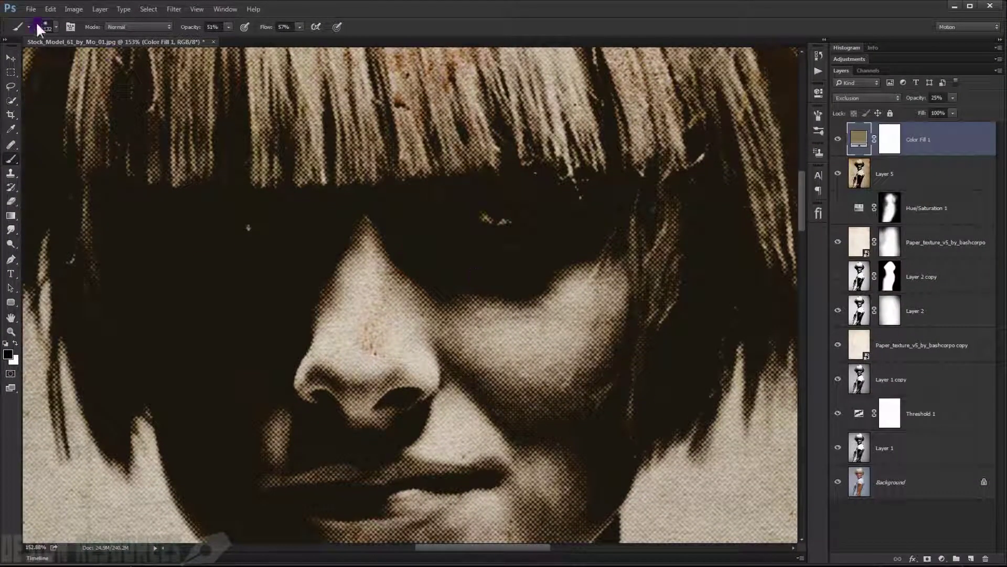
{"action": "left_click", "coordinate": [33, 8]}
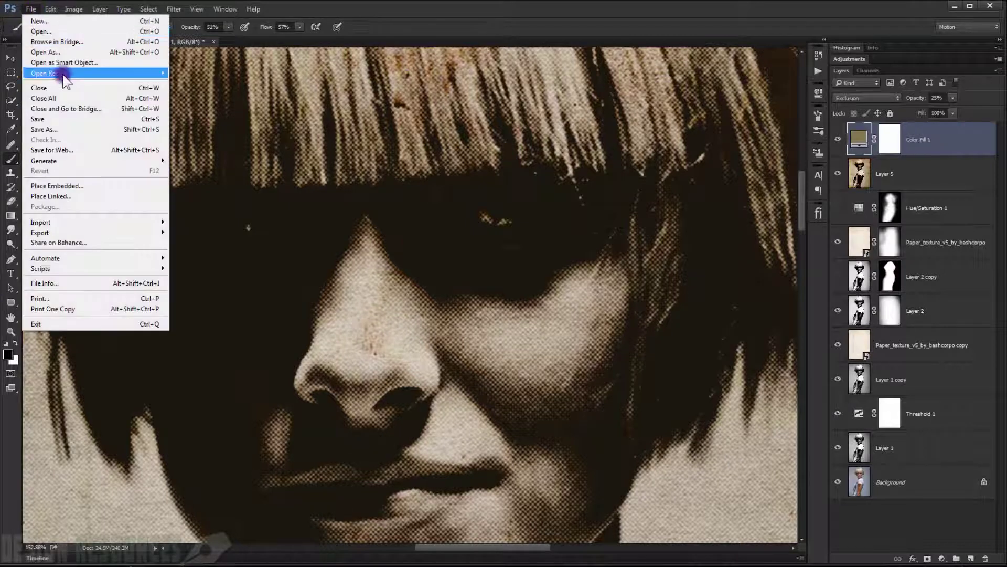
{"action": "left_click", "coordinate": [62, 128]}
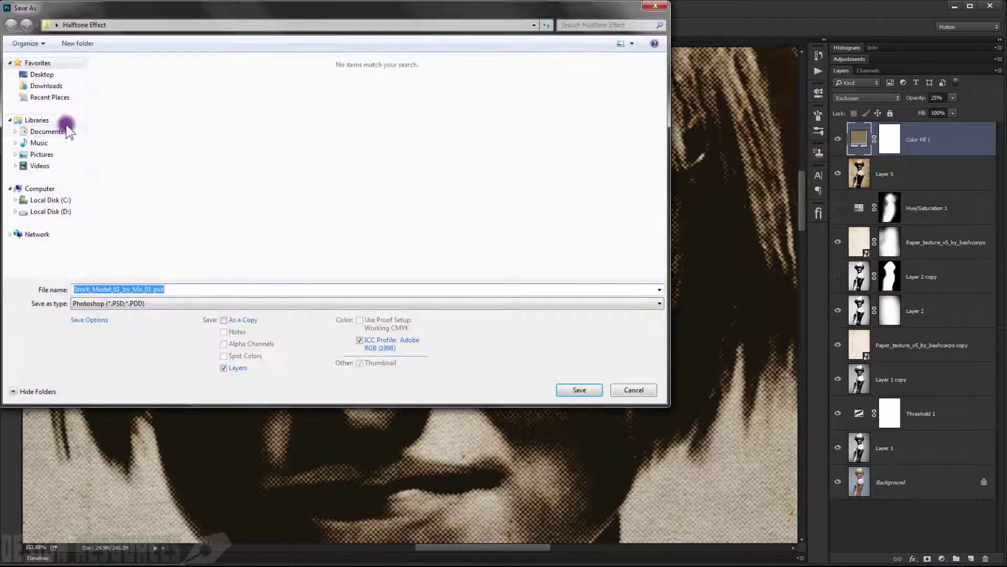
{"action": "left_click", "coordinate": [579, 390]}
{"action": "left_click", "coordinate": [620, 177]}
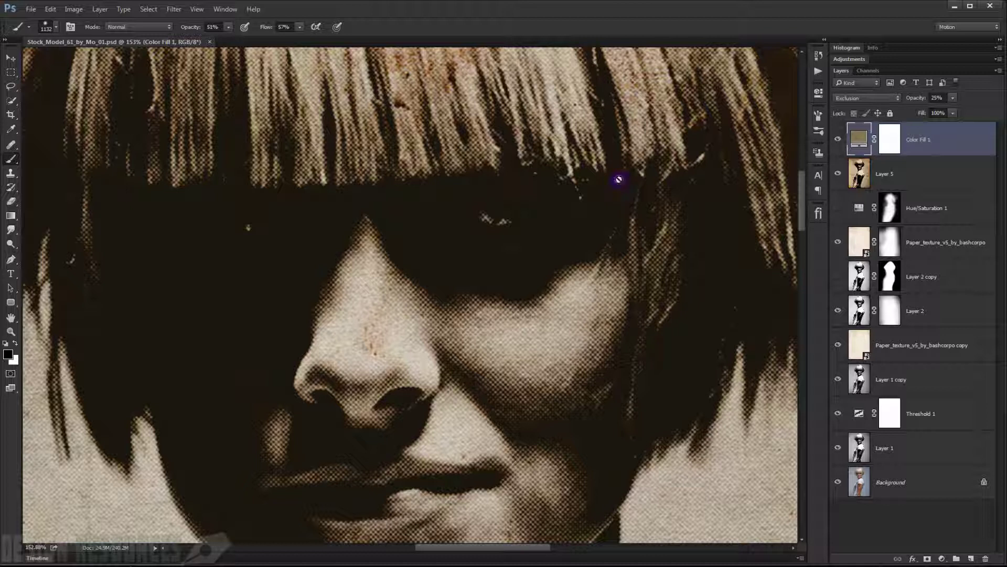
Close the finished document and open the original Stock_Model_61_by_Mo_01.jpg photo.
{"action": "left_click", "coordinate": [210, 40]}
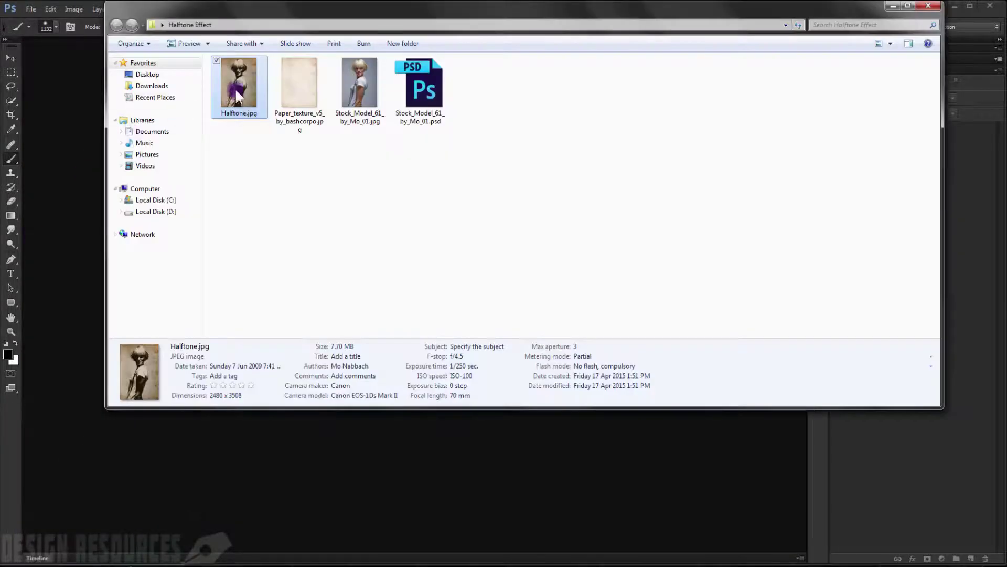
{"action": "left_click", "coordinate": [351, 85]}
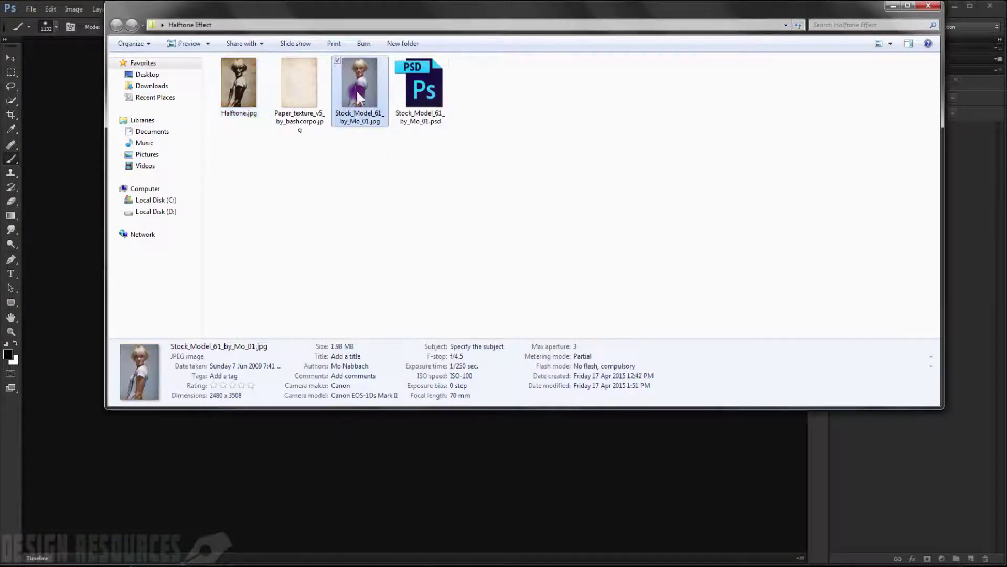
{"action": "left_click_drag", "start_coordinate": [357, 89], "coordinate": [90, 360]}
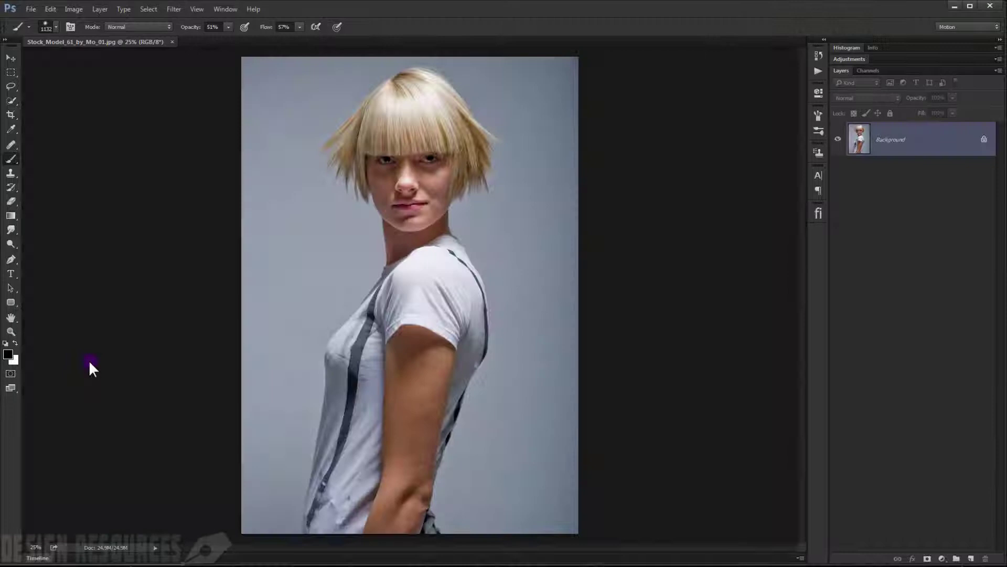
Duplicate the background as Layer 1 and desaturate it to greyscale.
{"action": "left_click", "coordinate": [10, 58]}
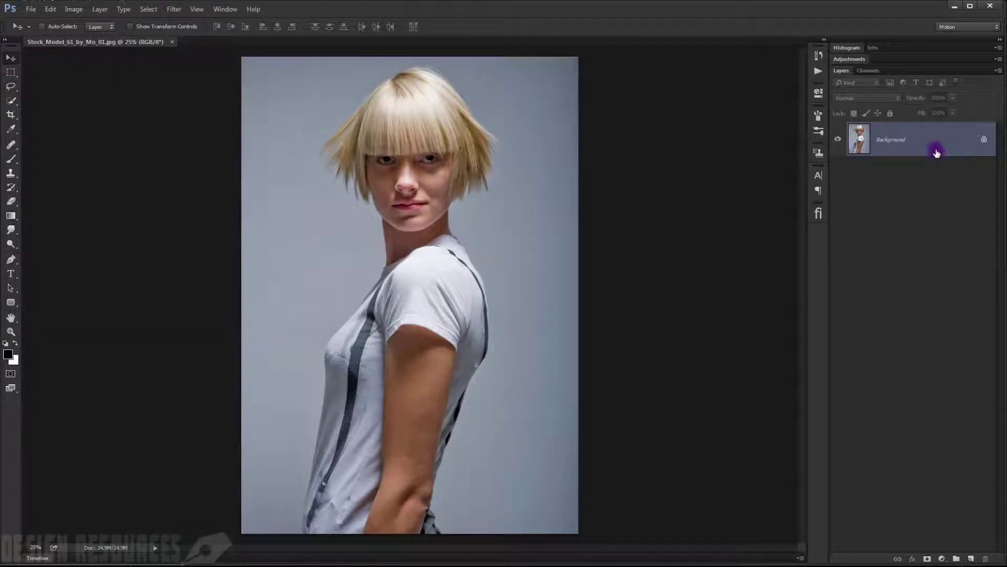
{"action": "key", "text": "ctrl+j"}
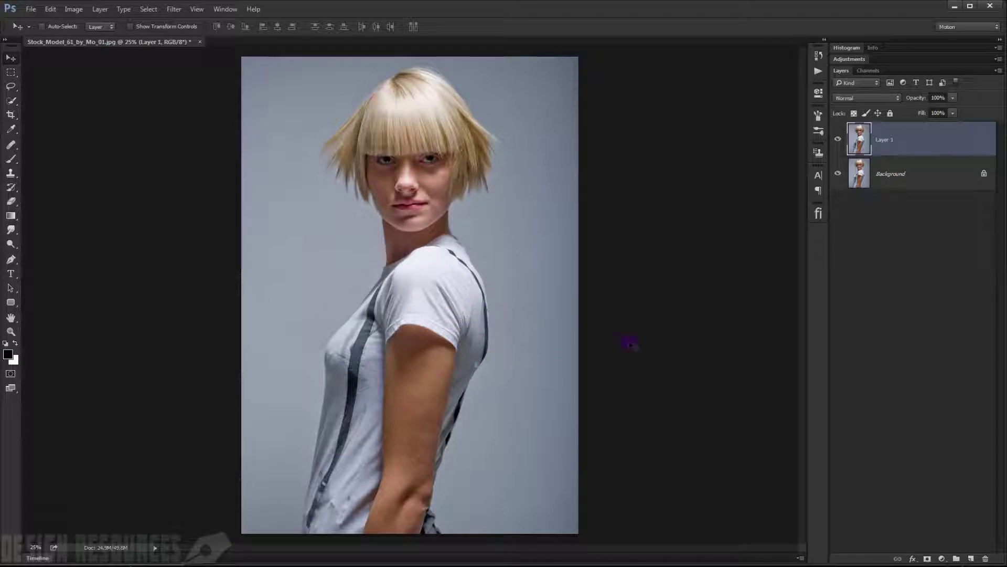
{"action": "key", "text": "ctrl+shift+u"}
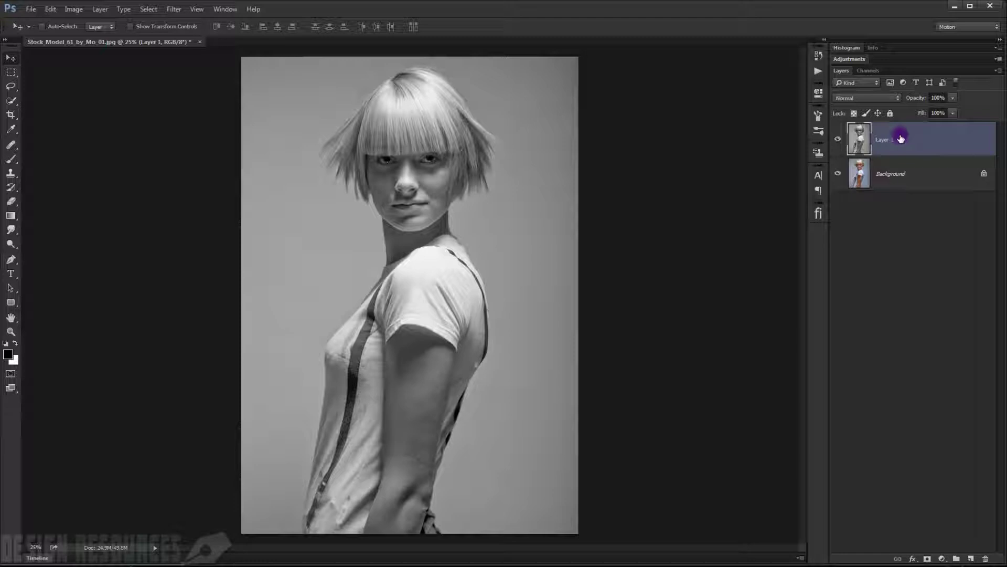
Apply Levels to Layer 1 with the midtone gamma raised to 1.40.
{"action": "key", "text": "ctrl+l"}
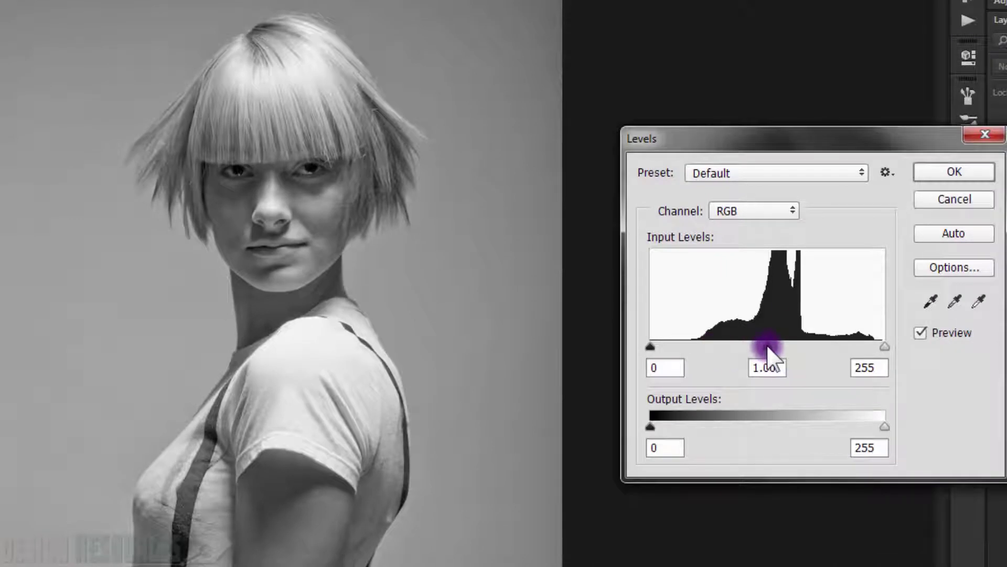
{"action": "left_click_drag", "start_coordinate": [767, 345], "coordinate": [761, 345]}
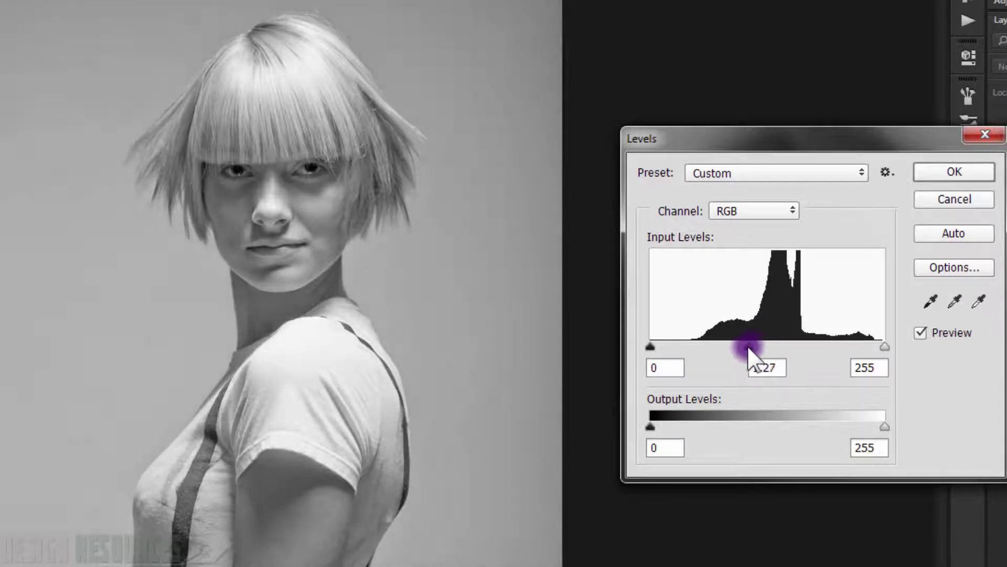
{"action": "left_click_drag", "start_coordinate": [743, 345], "coordinate": [742, 345]}
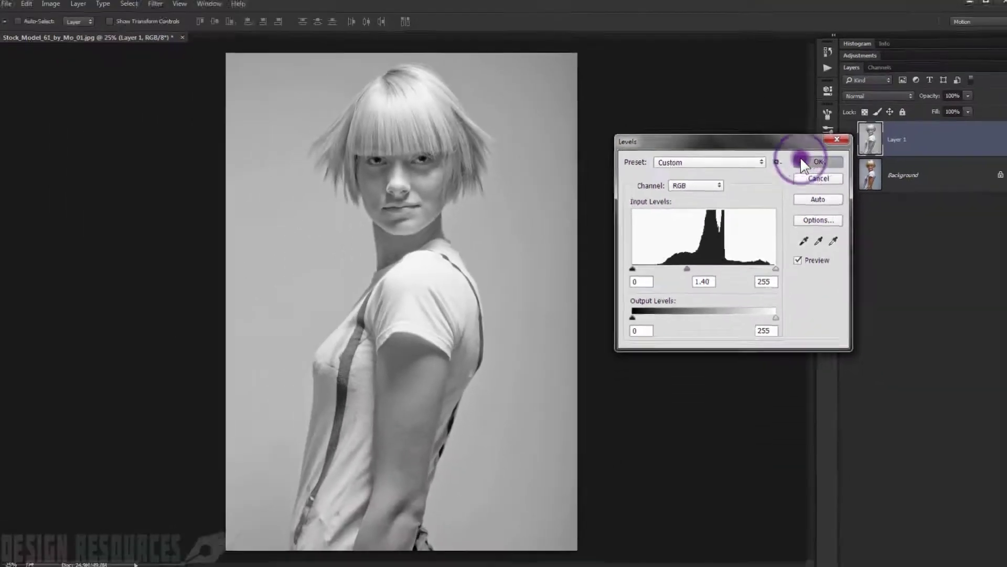
{"action": "left_click", "coordinate": [926, 172]}
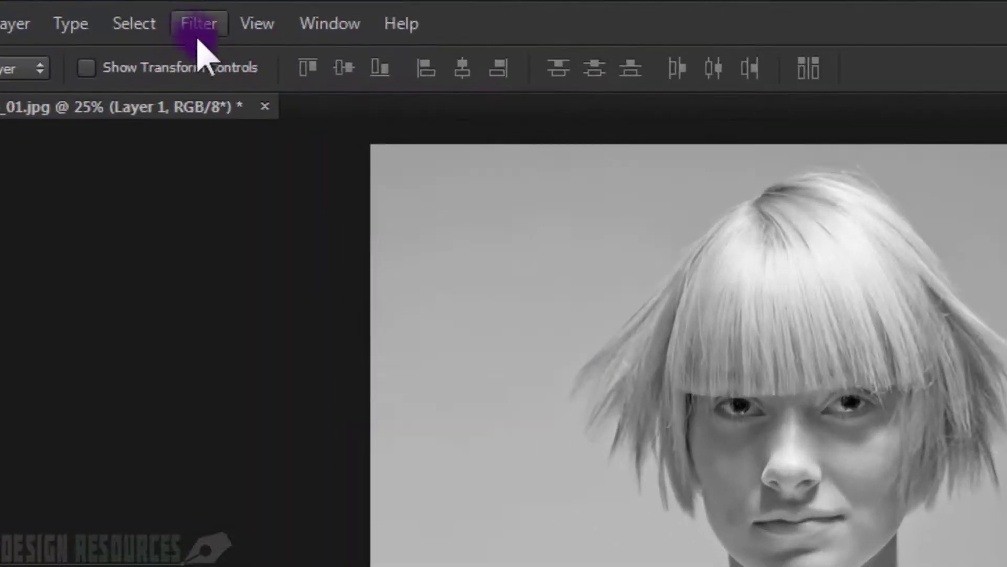
Apply the Filter Gallery Halftone Pattern to Layer 1 with Size 1, Contrast 6 and Dot pattern.
{"action": "left_click", "coordinate": [178, 13]}
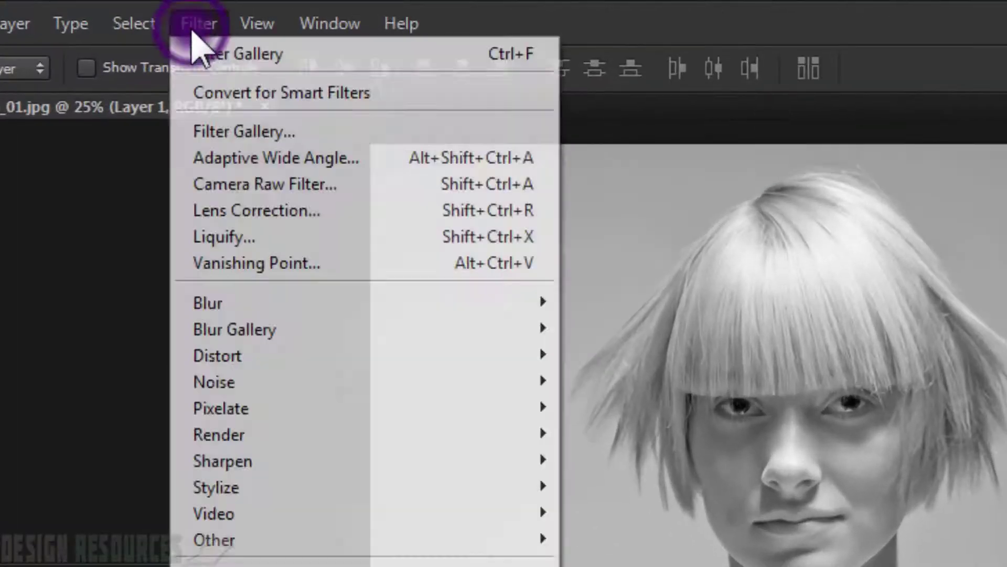
{"action": "left_click", "coordinate": [278, 132]}
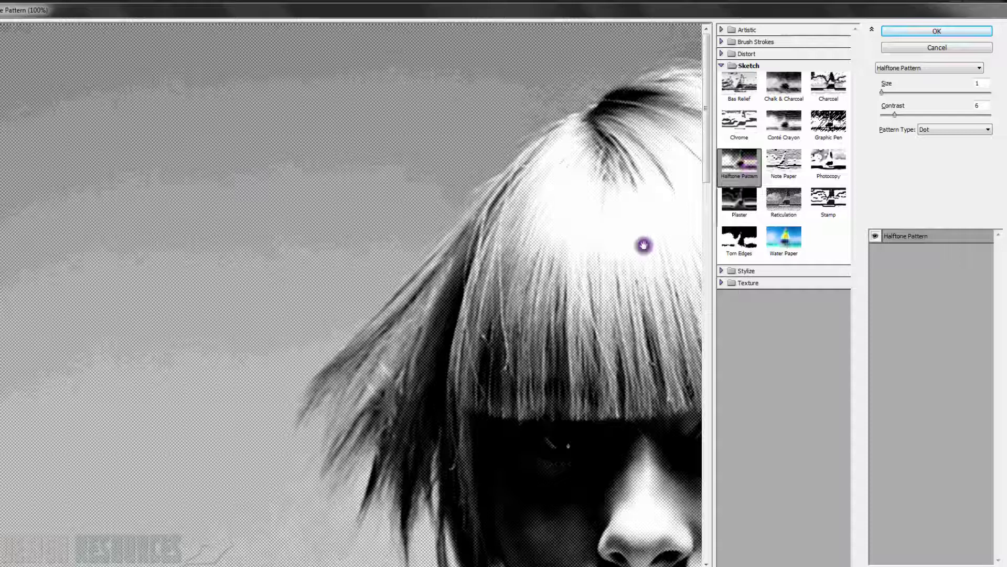
{"action": "left_click_drag", "start_coordinate": [643, 245], "coordinate": [323, 84]}
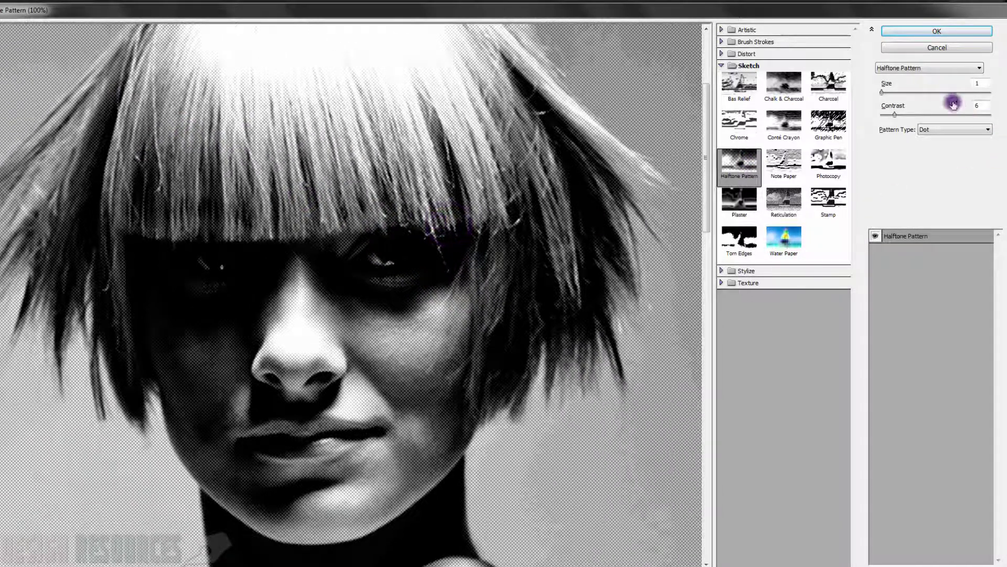
{"action": "left_click", "coordinate": [972, 84]}
{"action": "double_click", "coordinate": [979, 105]}
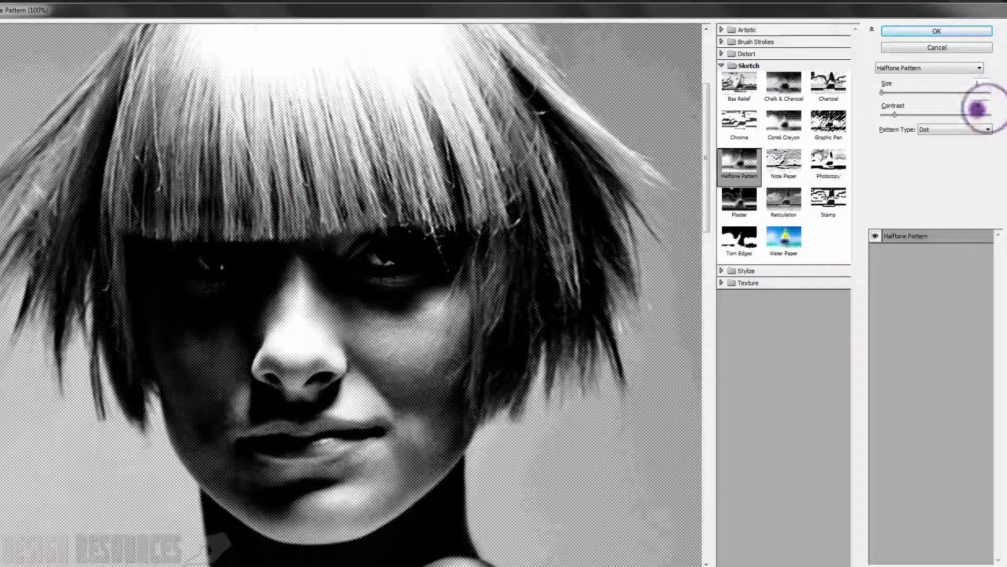
{"action": "left_click", "coordinate": [937, 31]}
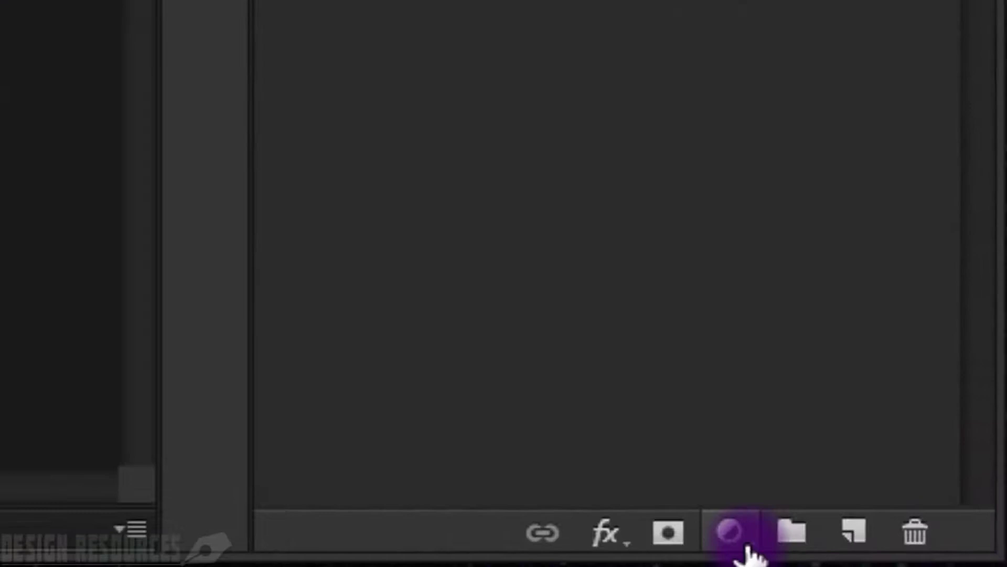
Add a Threshold adjustment layer set to level 36 for stark black and white.
{"action": "left_click", "coordinate": [746, 549]}
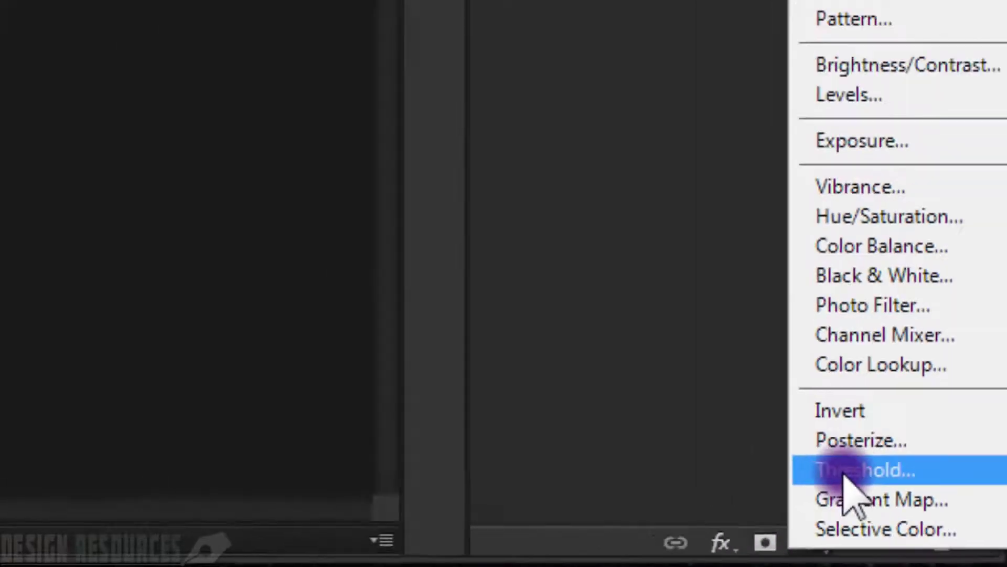
{"action": "left_click", "coordinate": [861, 470]}
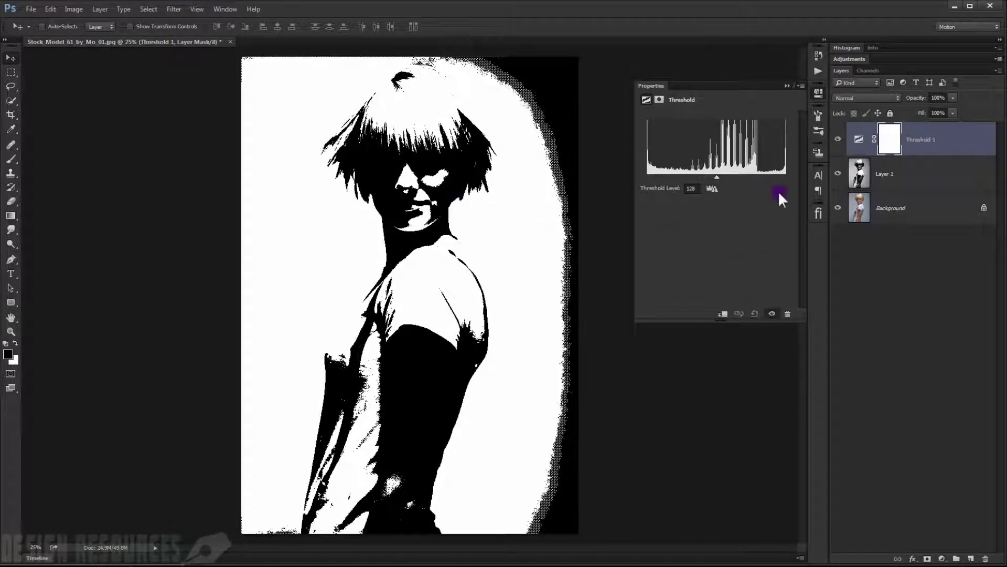
{"action": "left_click_drag", "start_coordinate": [718, 176], "coordinate": [667, 179]}
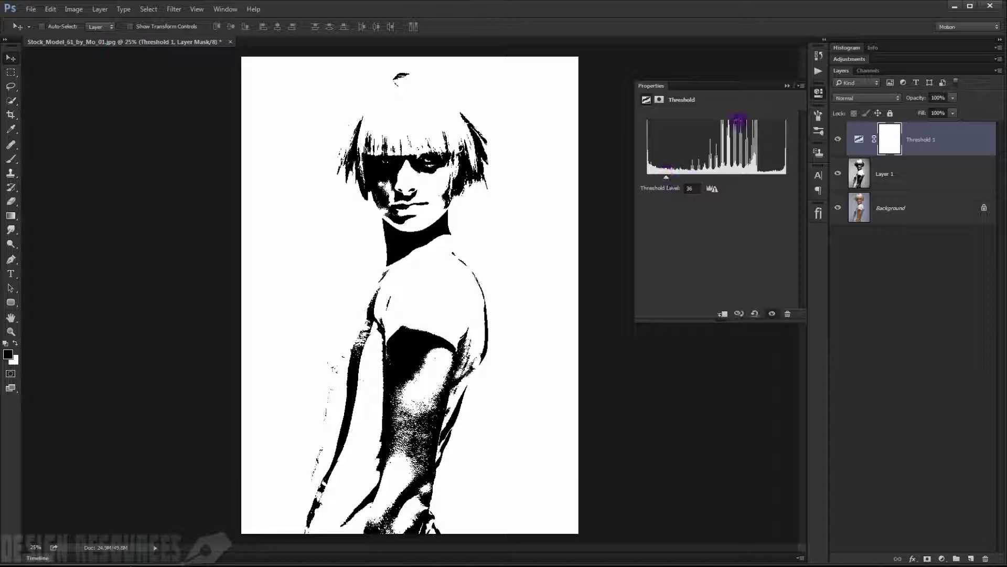
{"action": "left_click", "coordinate": [787, 85]}
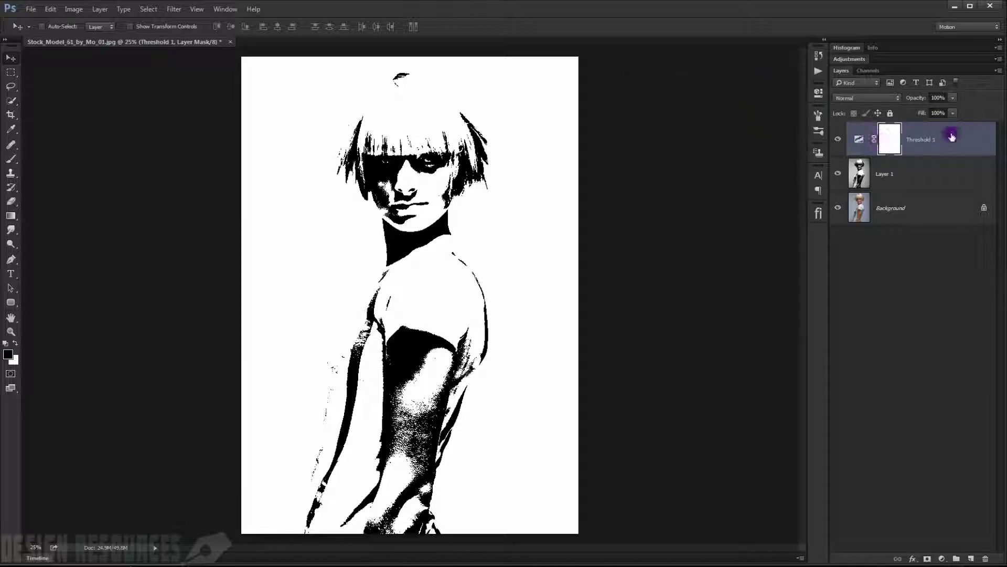
Lower the Threshold 1 layer opacity to 70%.
{"action": "left_click", "coordinate": [937, 98]}
{"action": "type", "text": "70"}
{"action": "key", "text": "Return"}
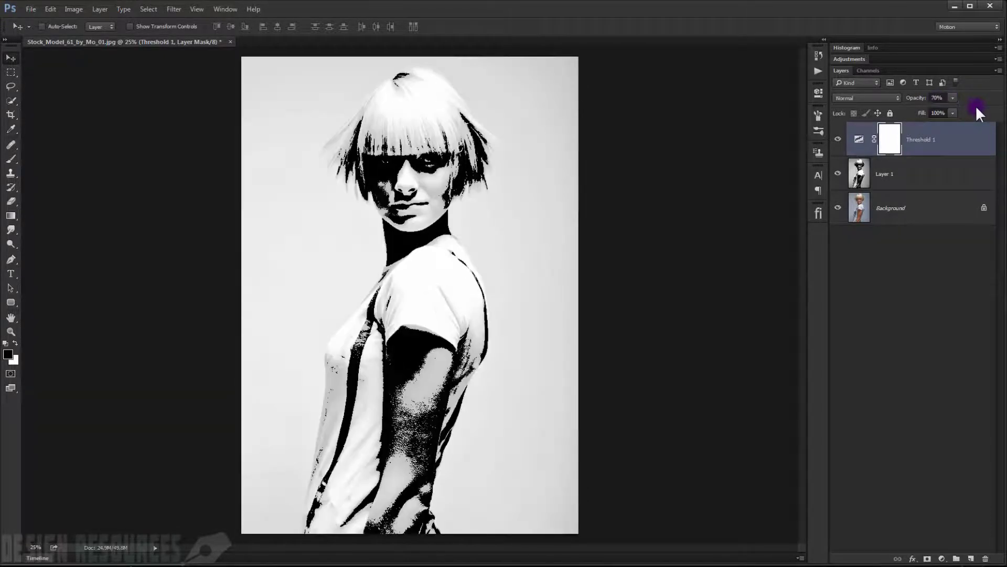
Duplicate Layer 1, move the copy above Threshold 1 and set it to Color Burn.
{"action": "left_click", "coordinate": [924, 176]}
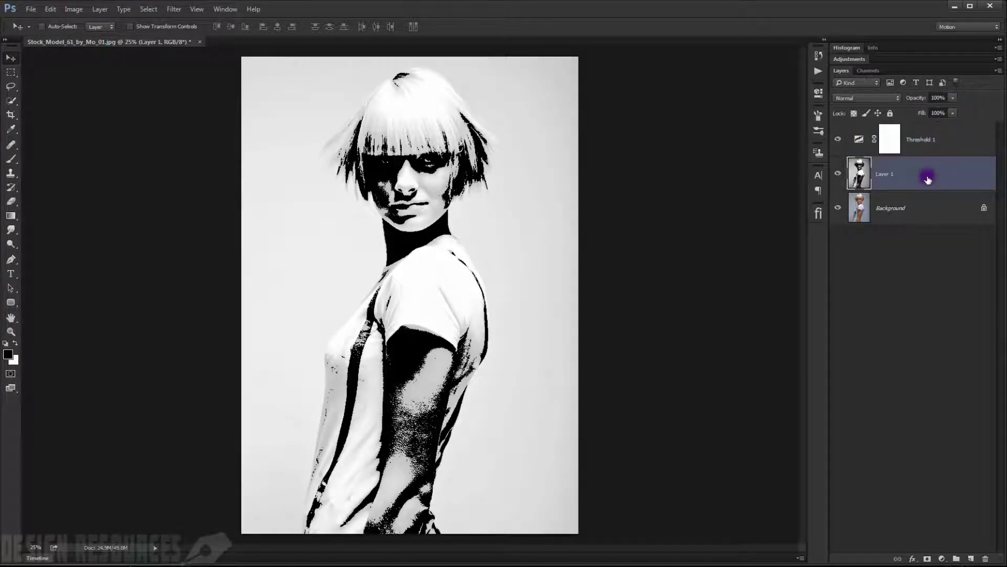
{"action": "key", "text": "Down"}
{"action": "key", "text": "ctrl+j"}
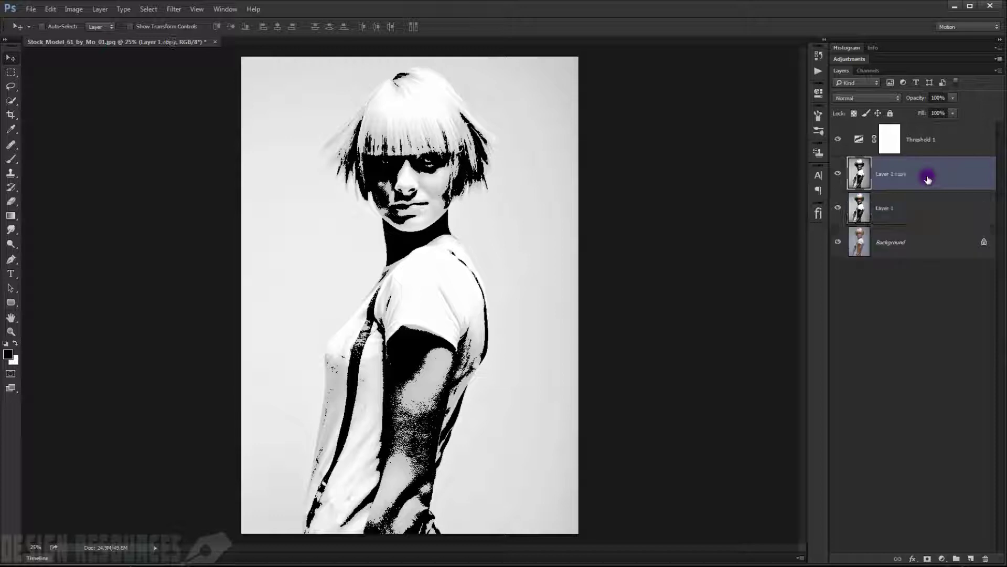
{"action": "left_click_drag", "start_coordinate": [935, 171], "coordinate": [935, 136]}
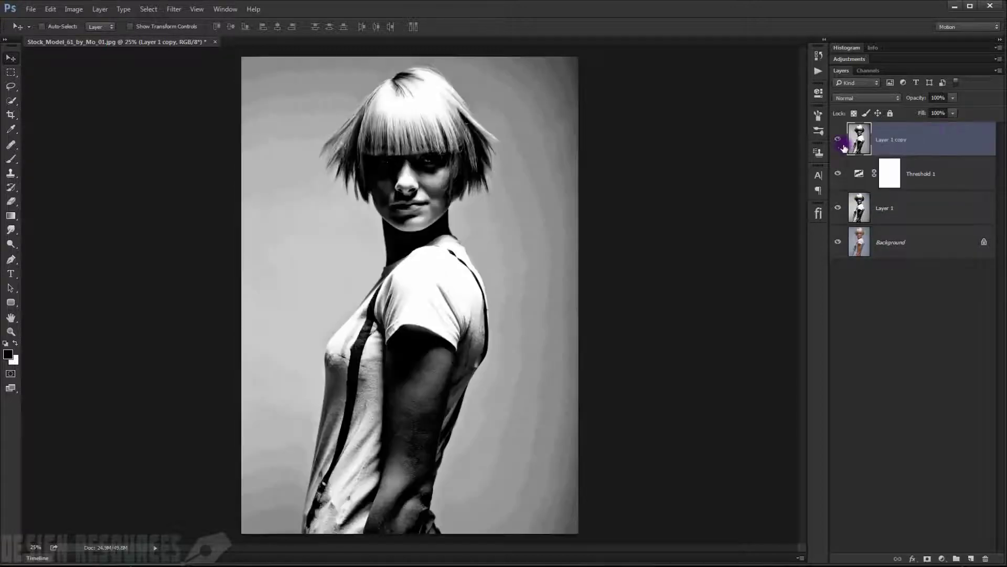
{"action": "left_click", "coordinate": [851, 98]}
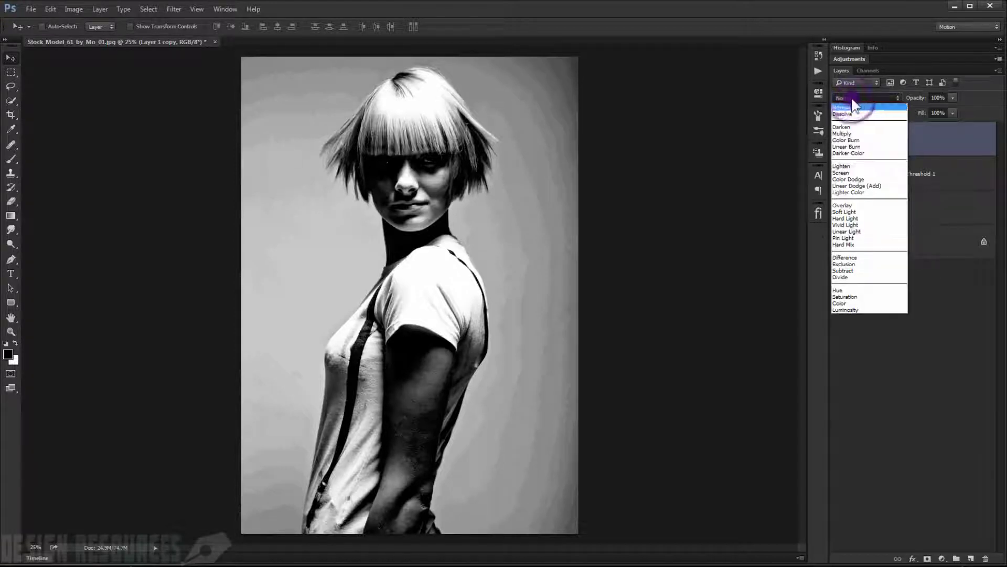
{"action": "left_click", "coordinate": [857, 140]}
{"action": "left_click", "coordinate": [839, 140]}
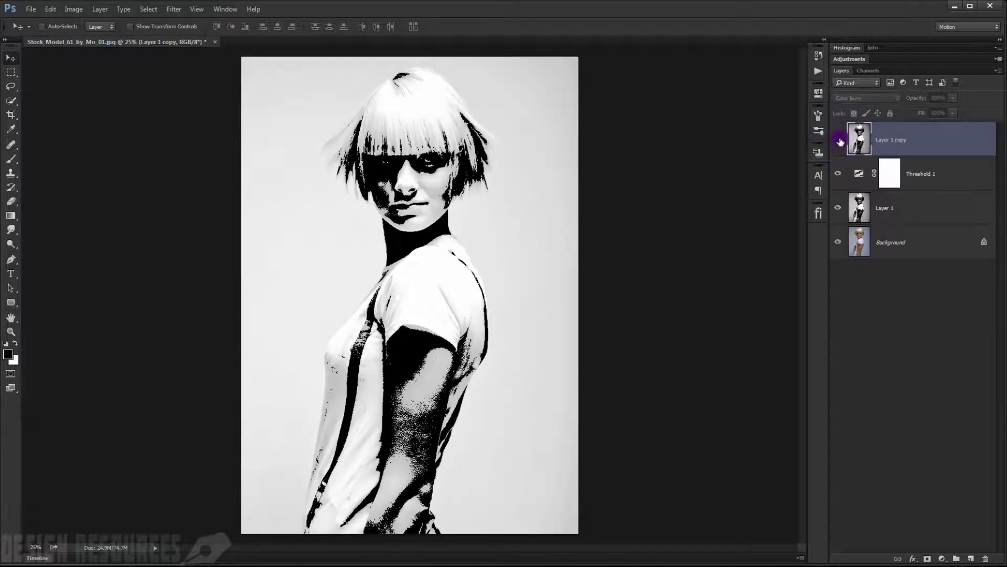
{"action": "left_click", "coordinate": [839, 140]}
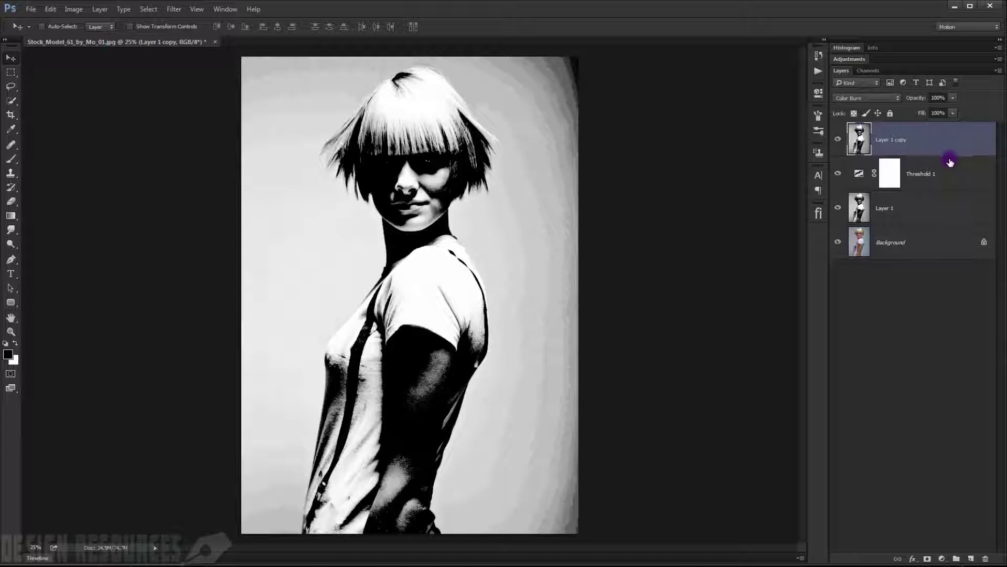
Stamp all visible layers into a new Layer 2 and check it against the layers below.
{"action": "key", "text": "ctrl+shift+alt+e"}
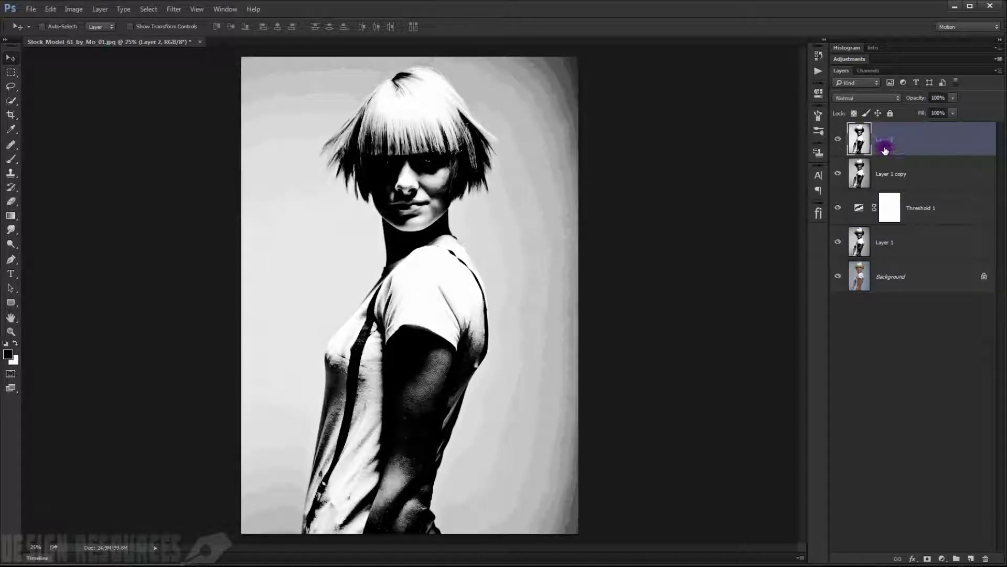
{"action": "left_click", "coordinate": [839, 139]}
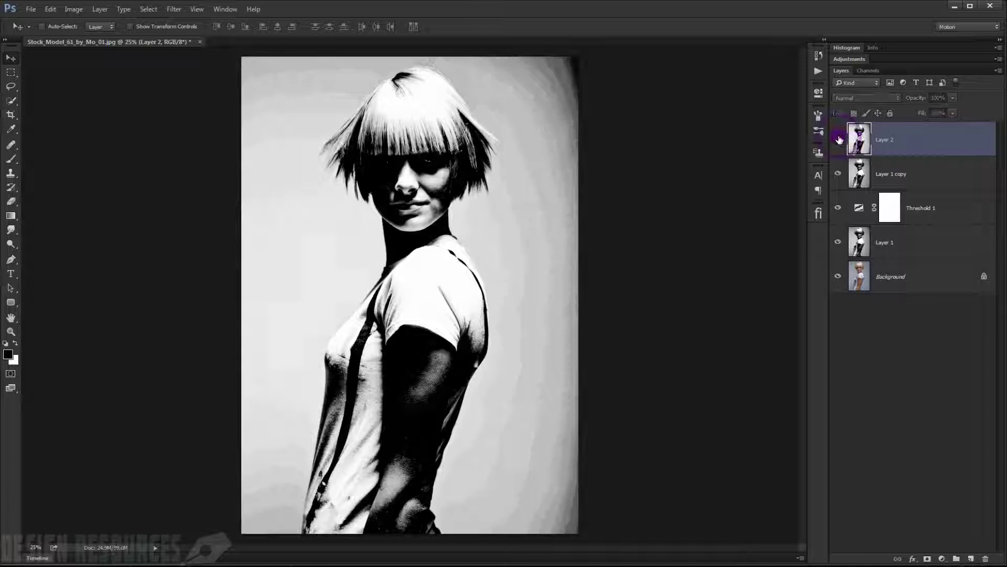
{"action": "left_click", "coordinate": [839, 139]}
{"action": "double_click", "coordinate": [886, 147]}
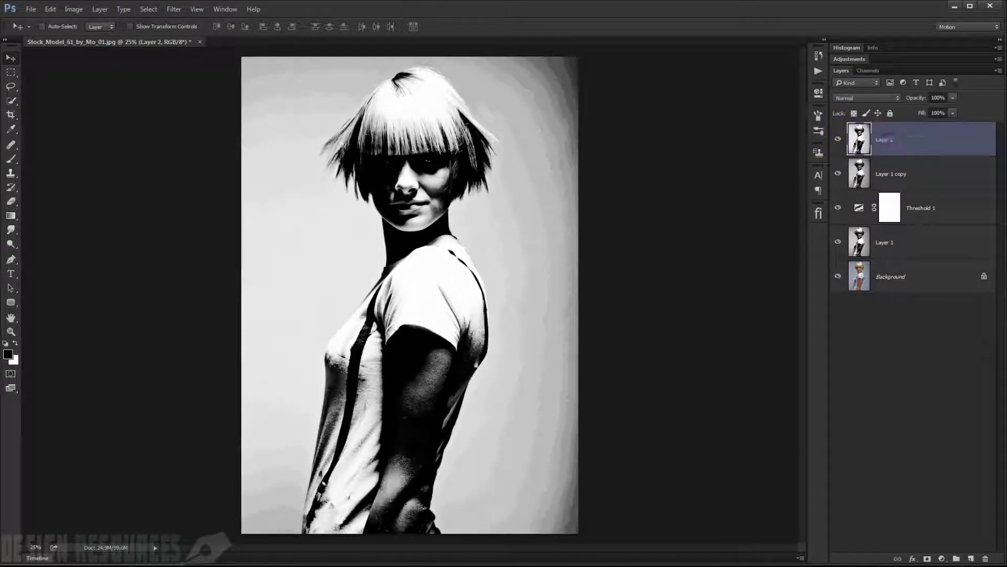
Place Paper_texture_v5_by_bashcorpo.jpg scaled to fill the canvas, with Layer 2 moved above it.
{"action": "key", "text": "alt+Tab"}
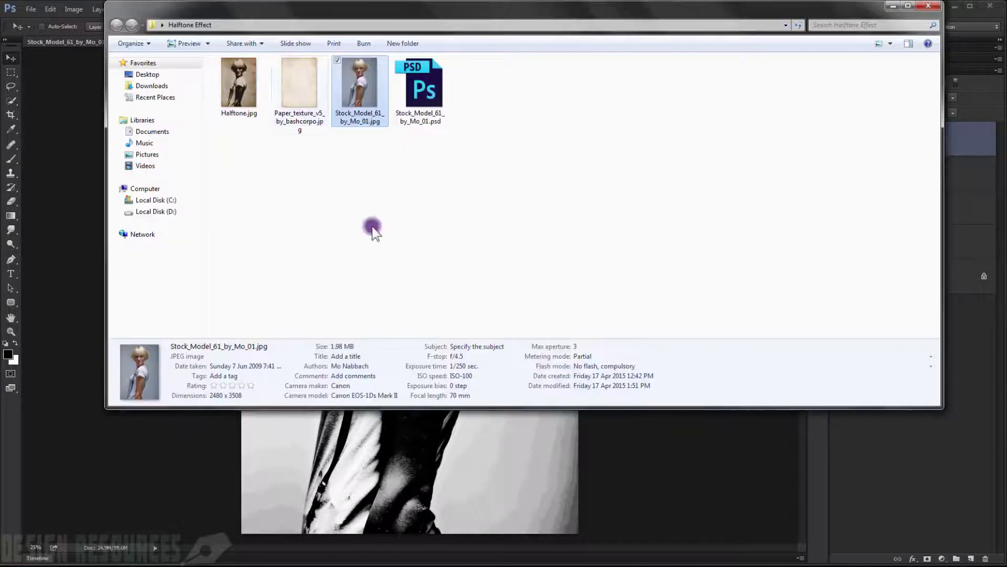
{"action": "left_click_drag", "start_coordinate": [299, 100], "coordinate": [92, 241]}
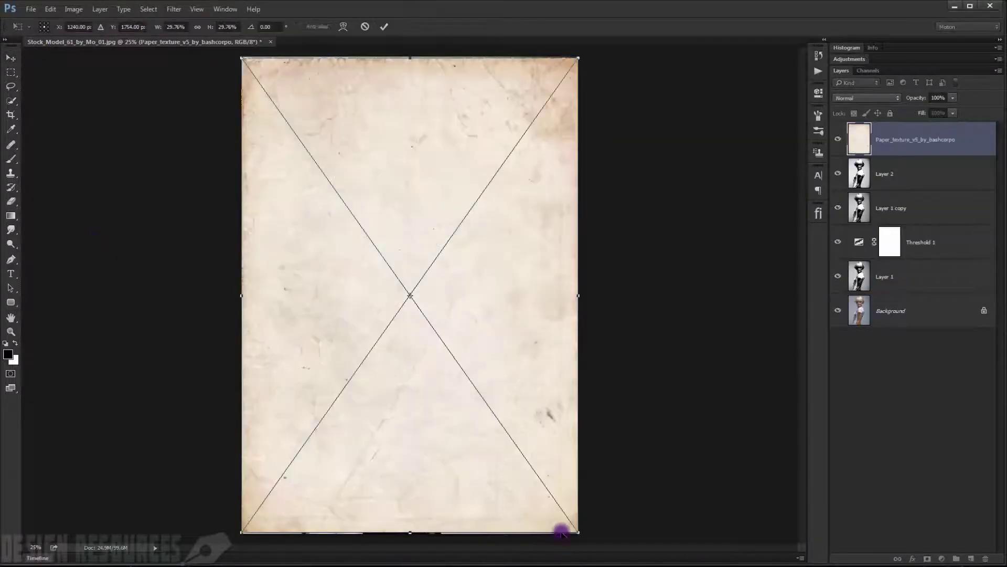
{"action": "left_click_drag", "start_coordinate": [577, 532], "coordinate": [580, 535]}
{"action": "key", "text": "Return"}
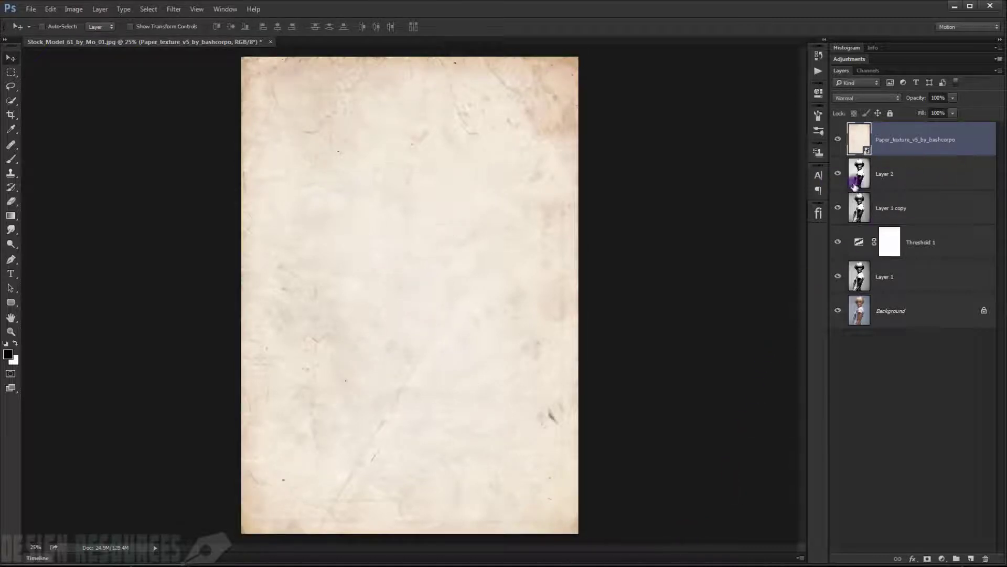
{"action": "left_click_drag", "start_coordinate": [895, 173], "coordinate": [894, 133]}
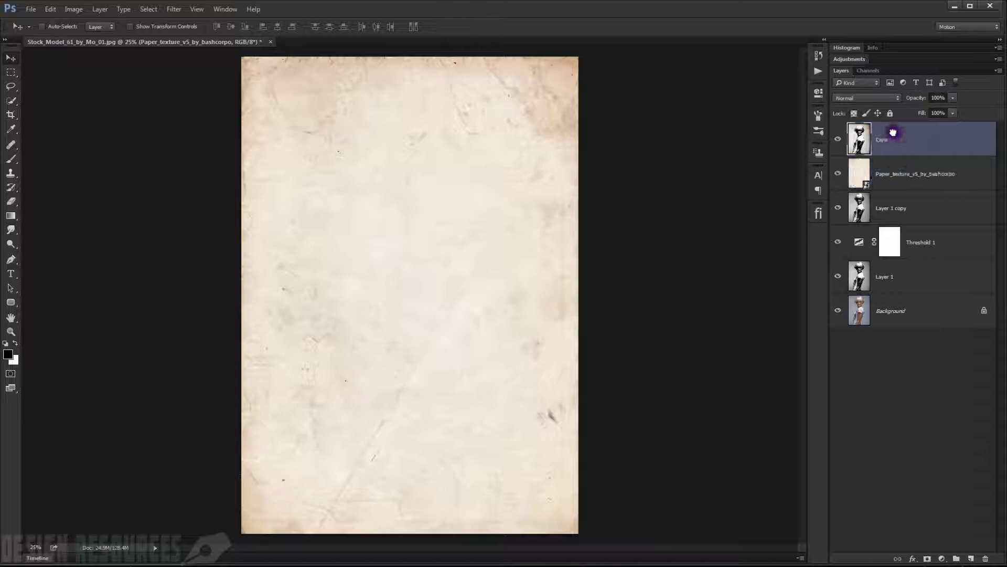
Set Layer 2's blend mode to Linear Burn over the paper texture.
{"action": "left_click", "coordinate": [860, 96]}
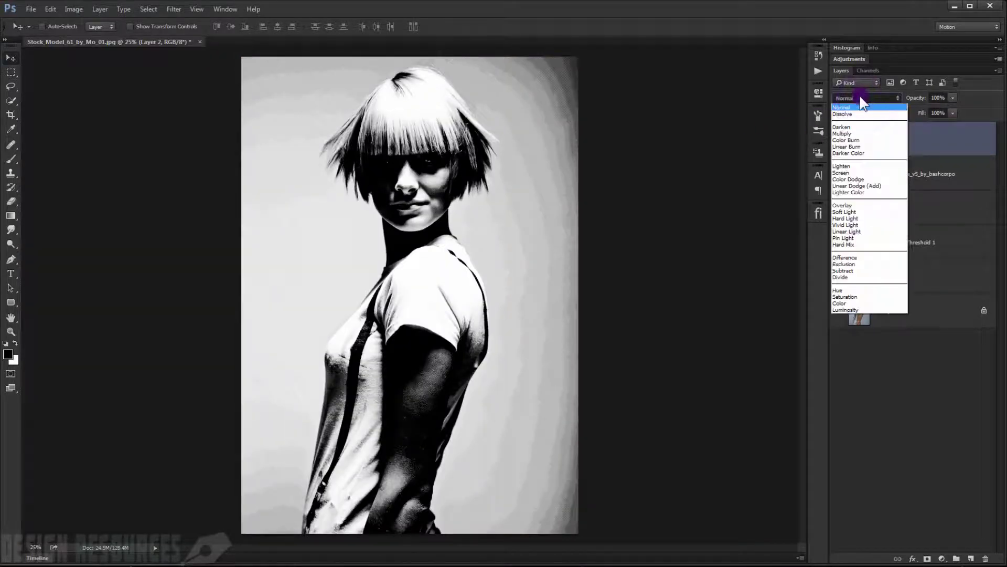
{"action": "left_click", "coordinate": [861, 147]}
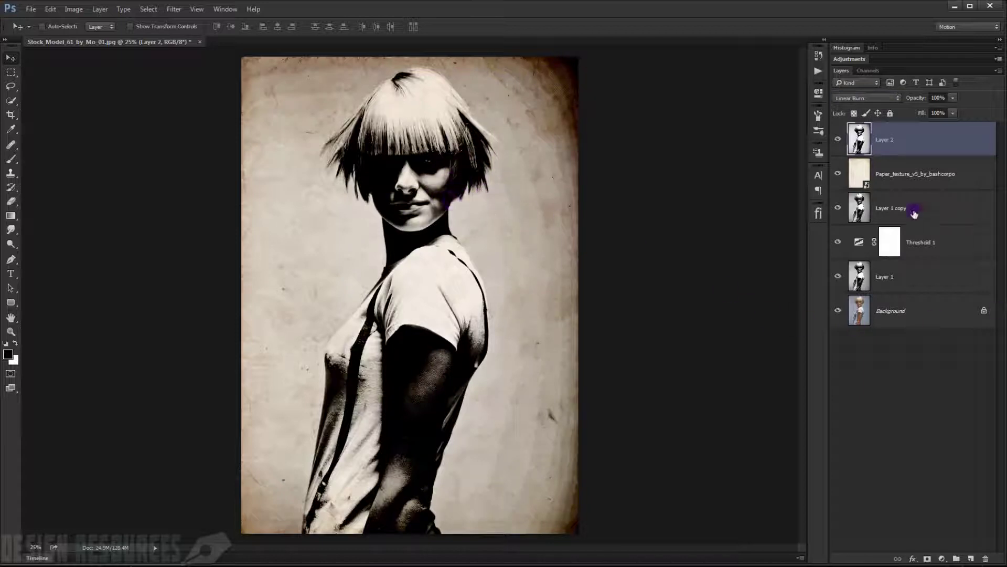
Duplicate the paper texture layer, move the copy to the top, and blend it with Linear Burn.
{"action": "left_click", "coordinate": [964, 181]}
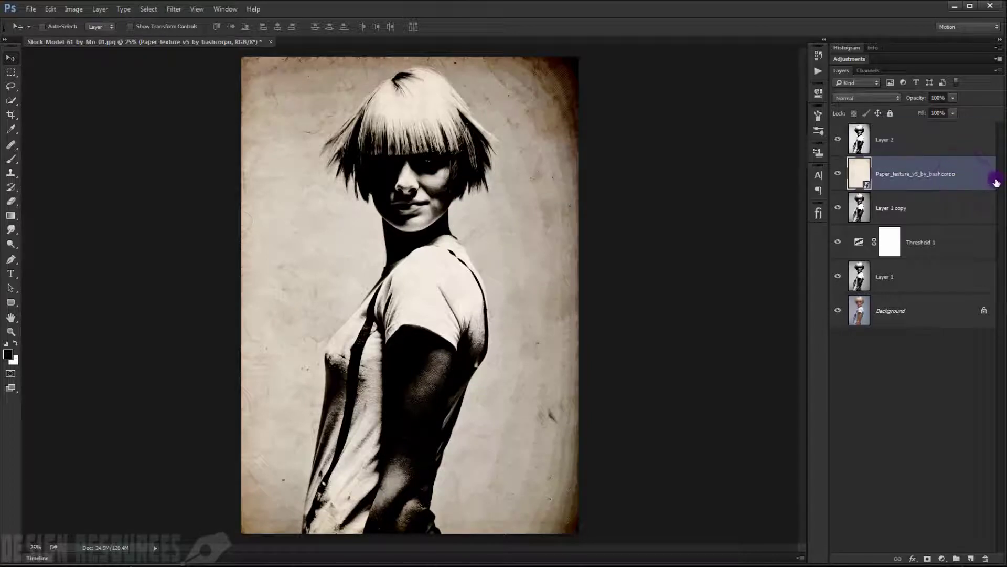
{"action": "key", "text": "ctrl+j"}
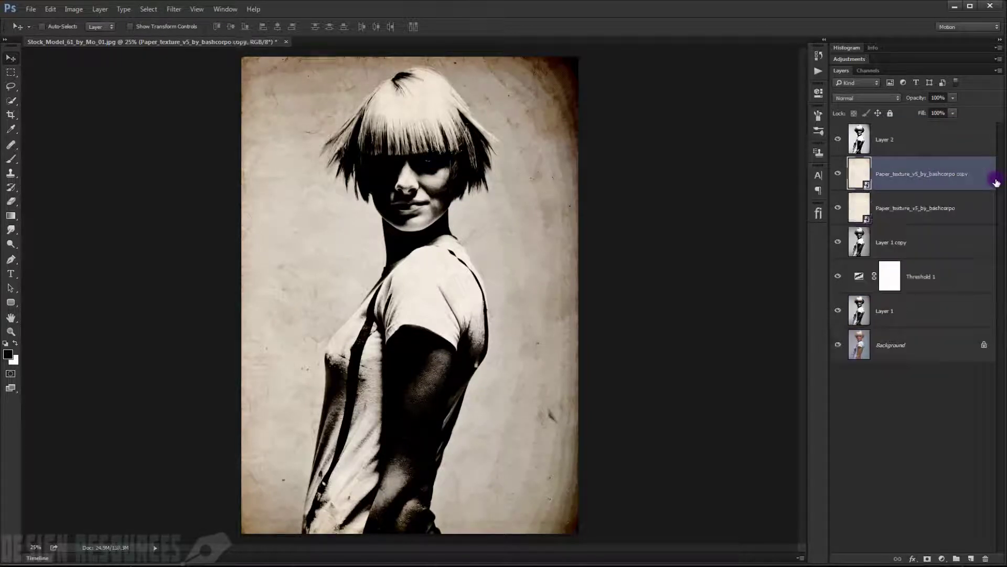
{"action": "left_click_drag", "start_coordinate": [971, 180], "coordinate": [894, 127]}
{"action": "left_click", "coordinate": [867, 97]}
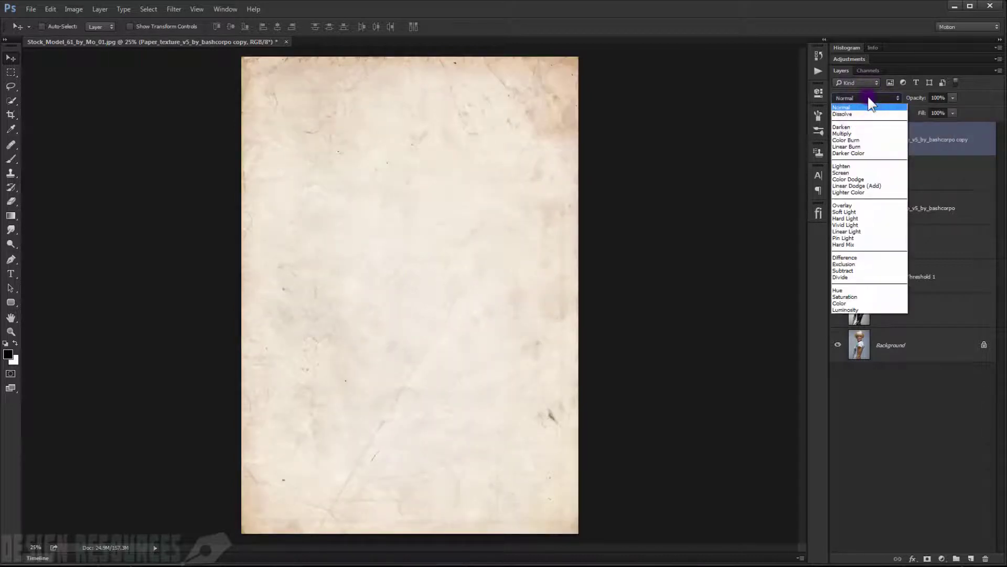
{"action": "left_click", "coordinate": [864, 146]}
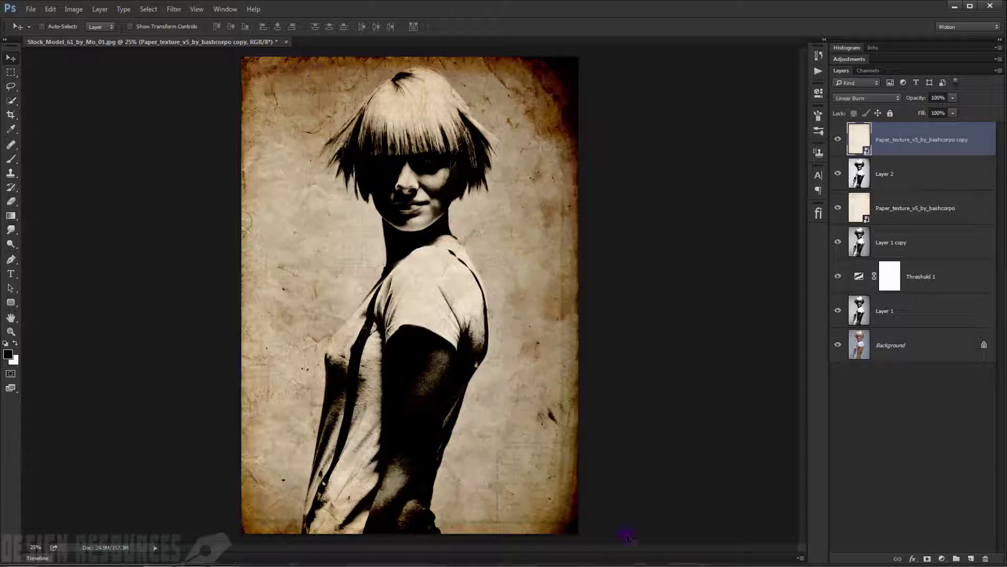
Add a layer mask to the paper copy and brush away the dark burn along the edges and corners.
{"action": "left_click", "coordinate": [927, 558]}
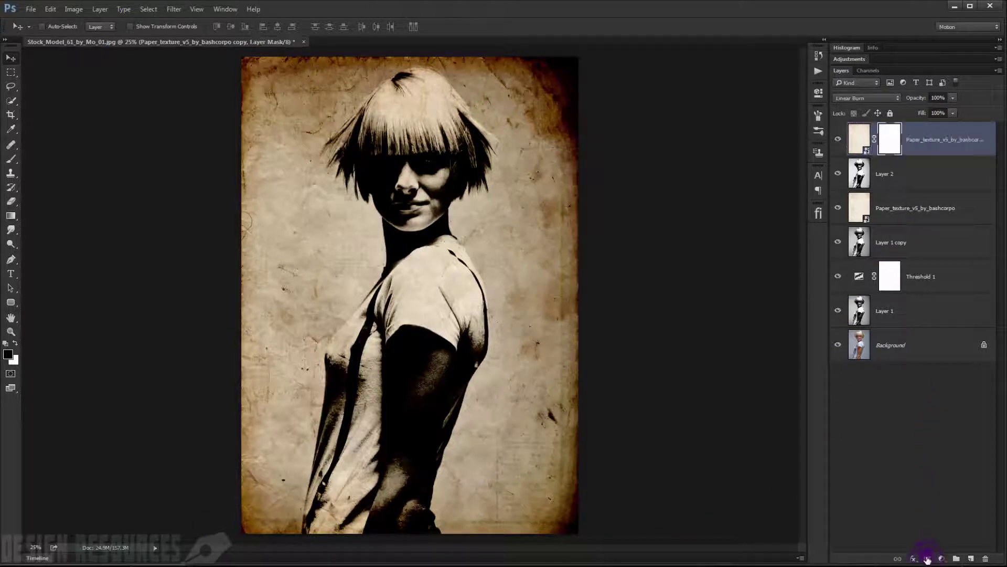
{"action": "left_click", "coordinate": [12, 158]}
{"action": "scroll", "coordinate": [304, 227], "scroll_direction": "down", "scroll_amount": 1}
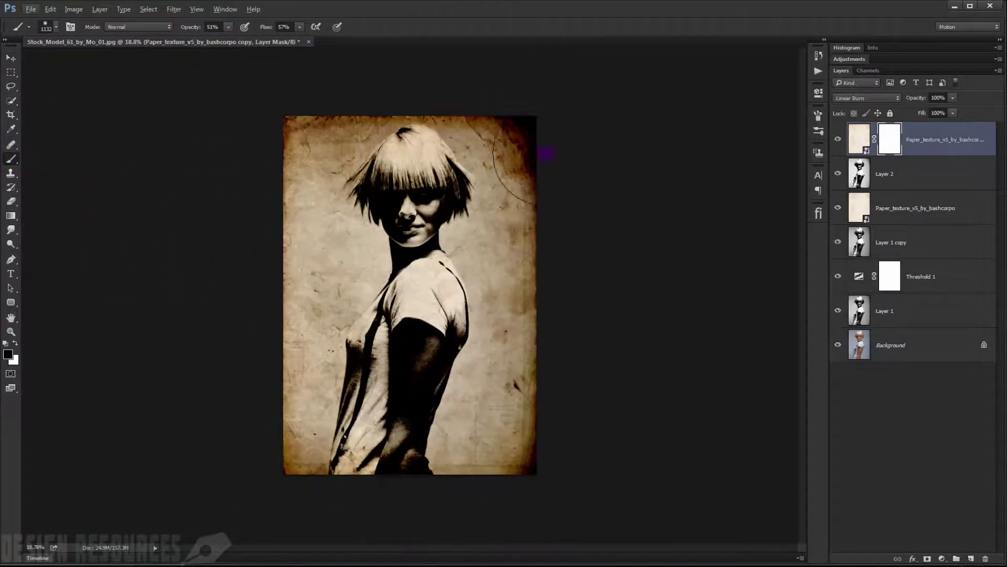
{"action": "mouse_move", "coordinate": [546, 153]}
{"action": "left_mouse_down"}
{"action": "mouse_move", "coordinate": [516, 130]}
{"action": "mouse_move", "coordinate": [547, 155]}
{"action": "mouse_move", "coordinate": [503, 127]}
{"action": "mouse_move", "coordinate": [544, 170]}
{"action": "mouse_move", "coordinate": [529, 124]}
{"action": "mouse_move", "coordinate": [561, 164]}
{"action": "mouse_move", "coordinate": [542, 130]}
{"action": "left_mouse_up"}
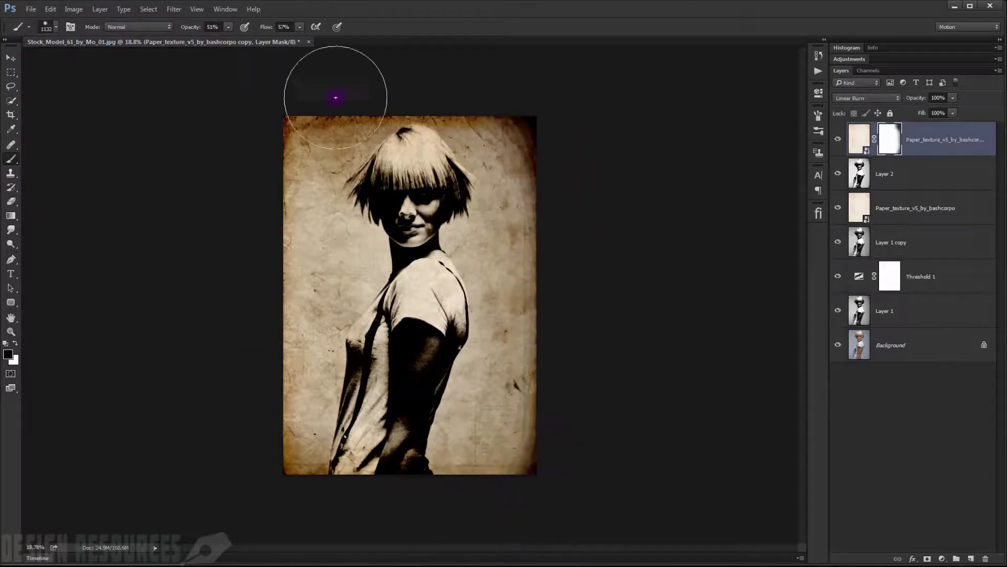
{"action": "mouse_move", "coordinate": [335, 97]}
{"action": "left_mouse_down"}
{"action": "mouse_move", "coordinate": [404, 85]}
{"action": "mouse_move", "coordinate": [292, 427]}
{"action": "mouse_move", "coordinate": [427, 517]}
{"action": "mouse_move", "coordinate": [528, 445]}
{"action": "left_mouse_up"}
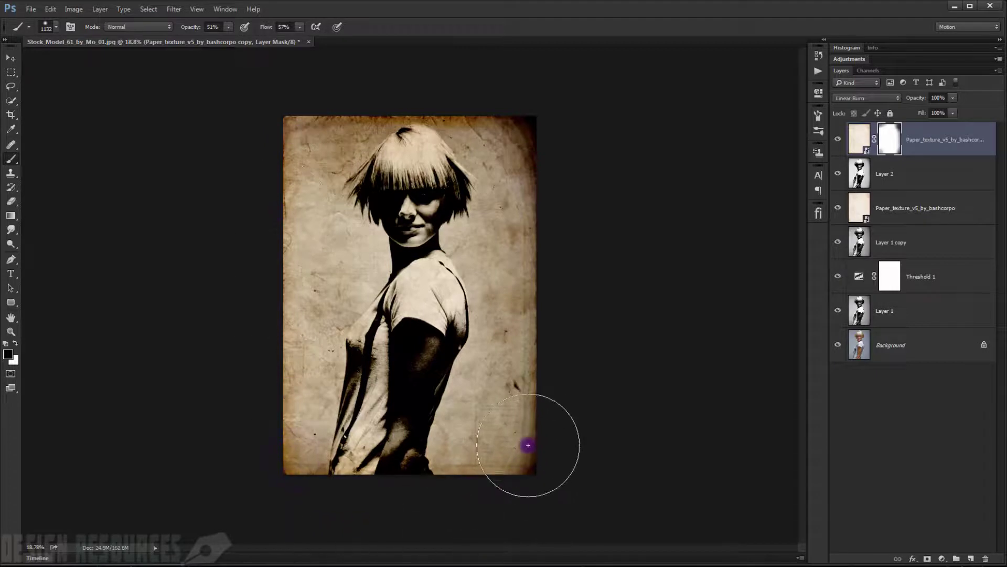
{"action": "mouse_move", "coordinate": [530, 106]}
{"action": "left_mouse_down"}
{"action": "mouse_move", "coordinate": [426, 80]}
{"action": "mouse_move", "coordinate": [463, 83]}
{"action": "mouse_move", "coordinate": [367, 84]}
{"action": "left_mouse_up"}
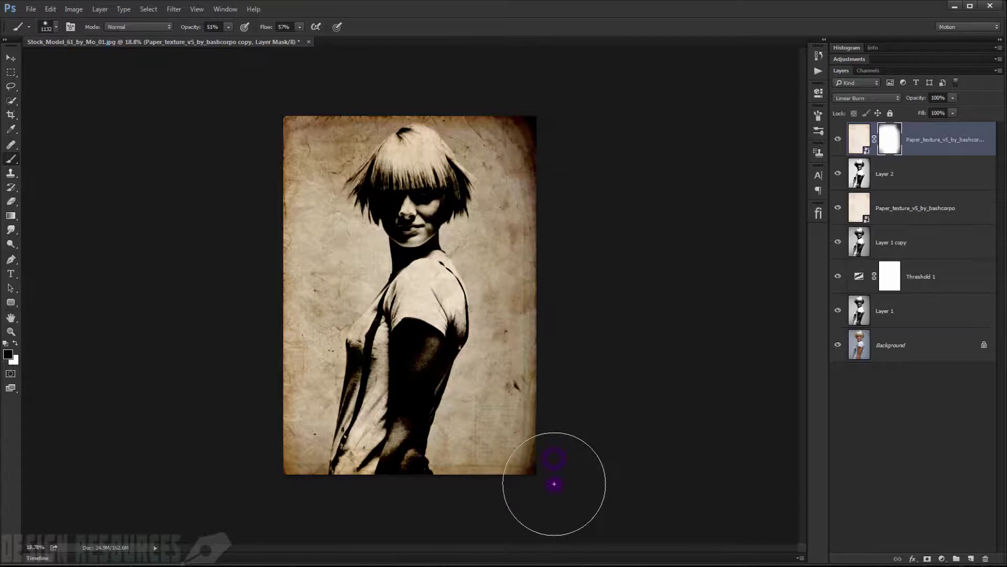
{"action": "scroll", "coordinate": [456, 337], "scroll_direction": "up", "scroll_amount": 3}
{"action": "scroll", "coordinate": [436, 315], "scroll_direction": "down", "scroll_amount": 2}
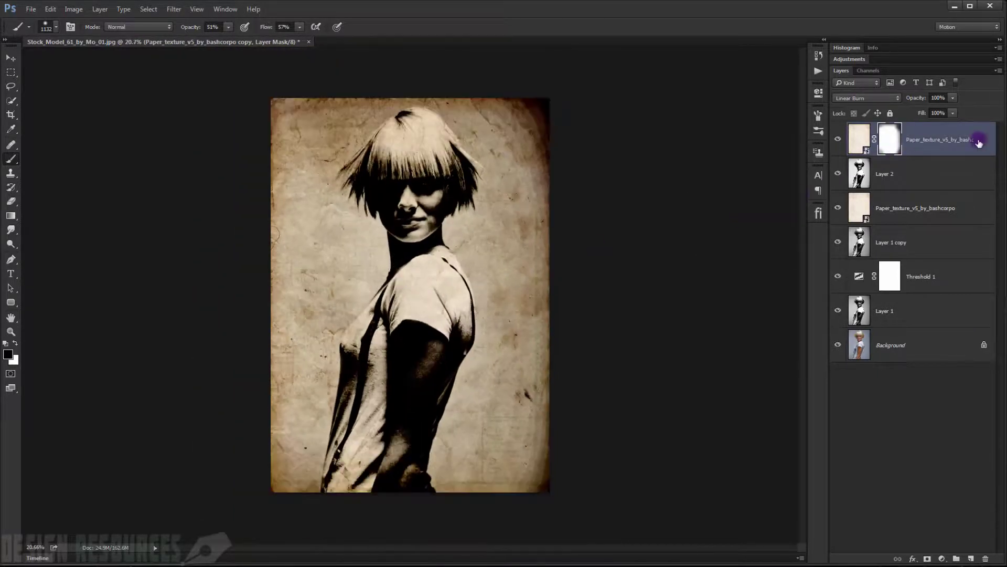
{"action": "scroll", "coordinate": [362, 206], "scroll_direction": "up", "scroll_amount": 1}
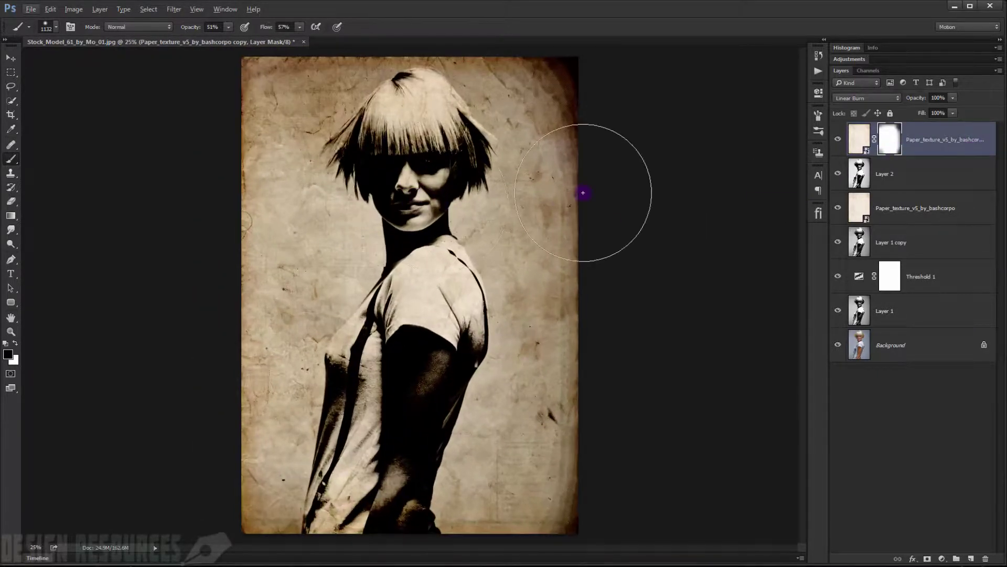
{"action": "scroll", "coordinate": [583, 192], "scroll_direction": "up", "scroll_amount": 1}
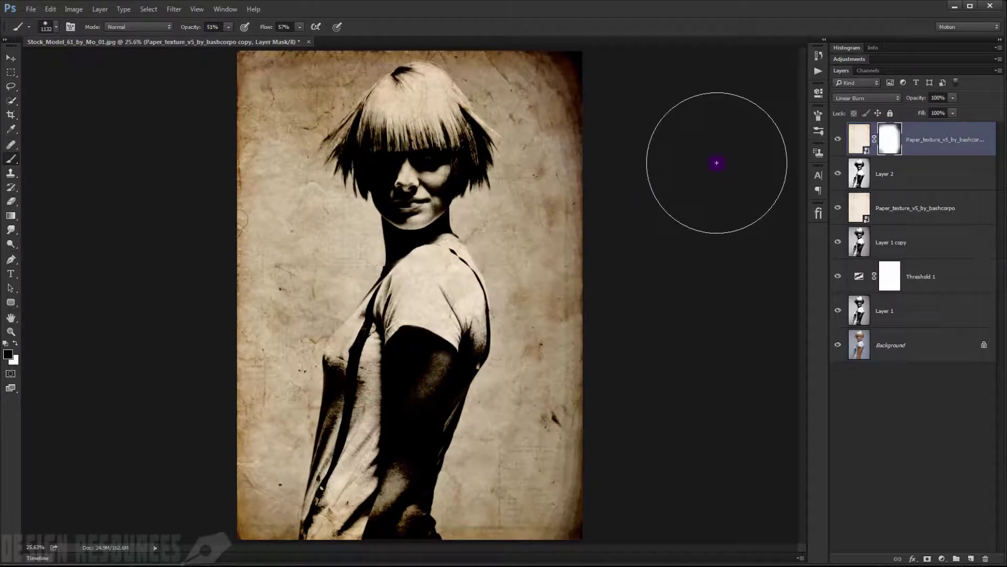
Stamp all visible layers into a new Layer 3 at the top of the stack.
{"action": "key", "text": "ctrl+alt+shift+e"}
{"action": "scroll", "coordinate": [509, 182], "scroll_direction": "up", "scroll_amount": 1}
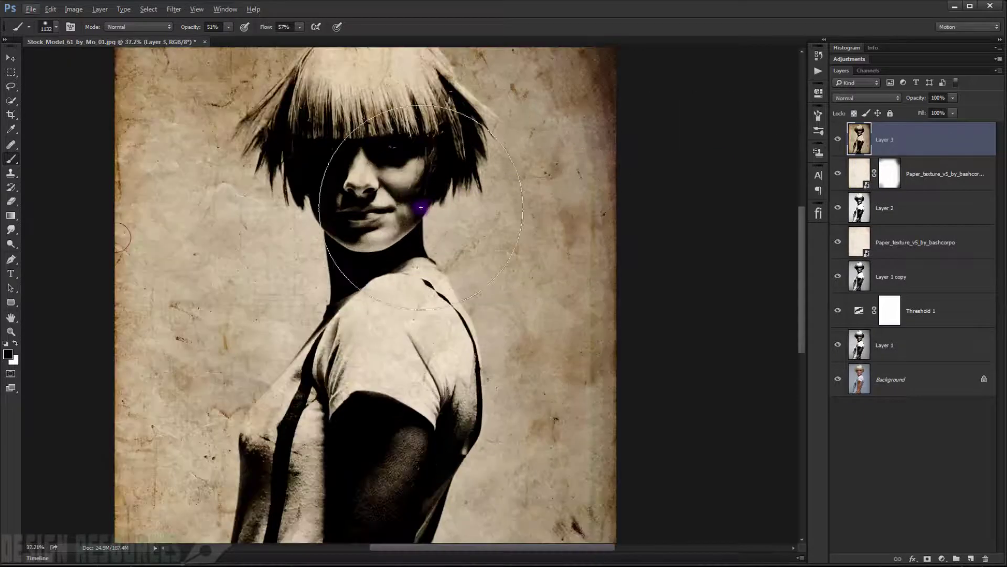
{"action": "scroll", "coordinate": [393, 173], "scroll_direction": "down", "scroll_amount": 1}
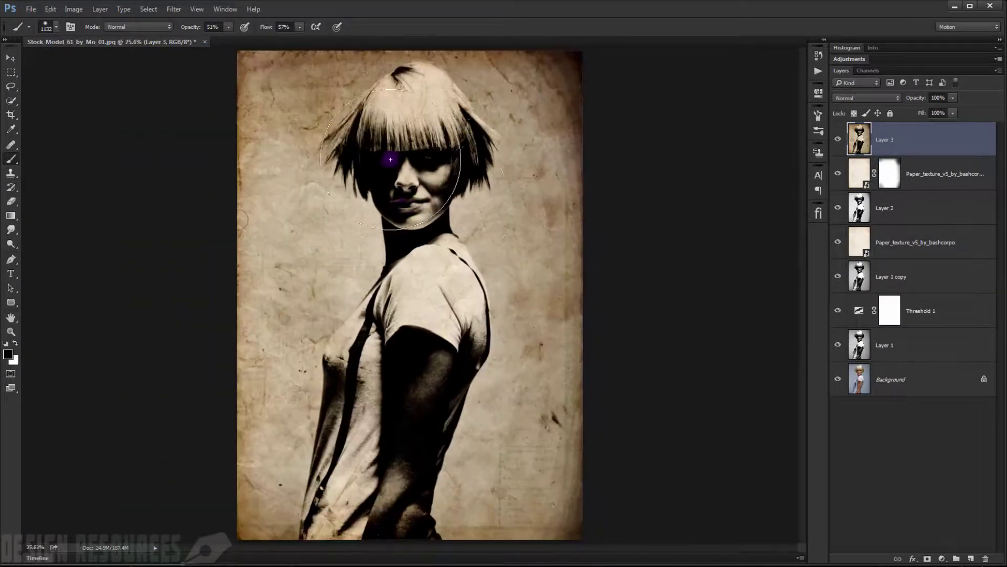
Add a Solid Color fill layer in greyish tan #776d53 over the whole image.
{"action": "left_click", "coordinate": [942, 558]}
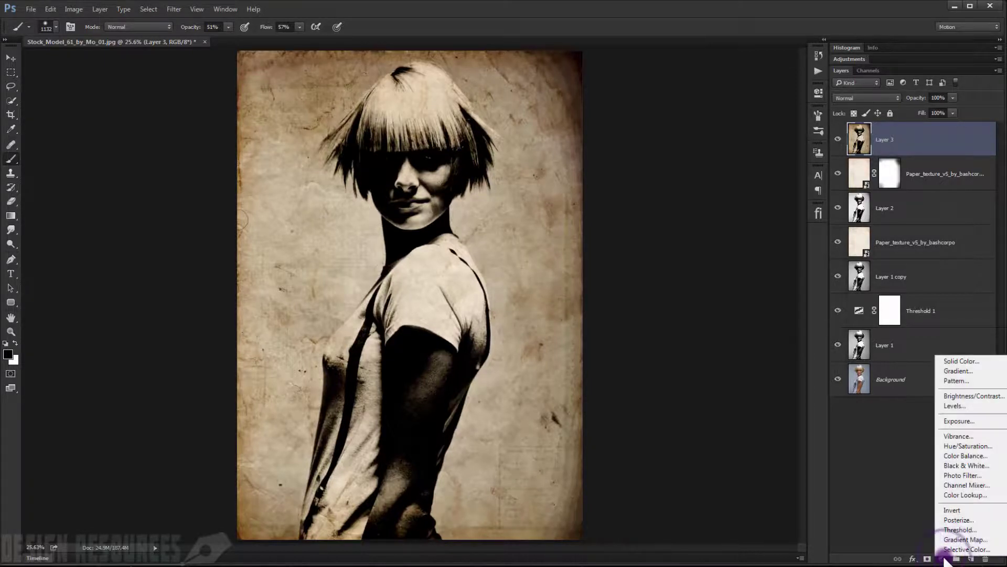
{"action": "left_click", "coordinate": [962, 358]}
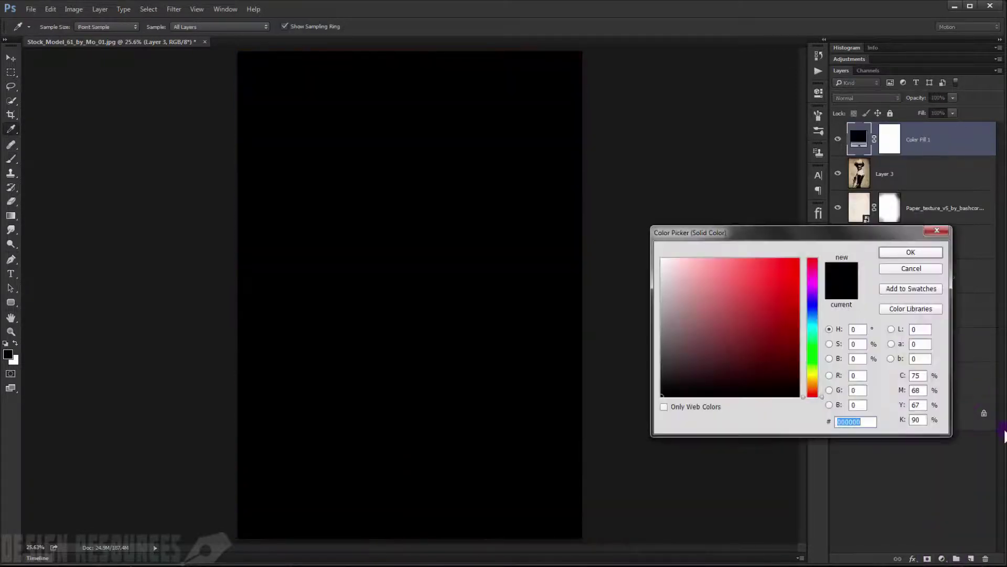
{"action": "left_click_drag", "start_coordinate": [817, 313], "coordinate": [818, 380]}
{"action": "left_click_drag", "start_coordinate": [699, 329], "coordinate": [703, 332]}
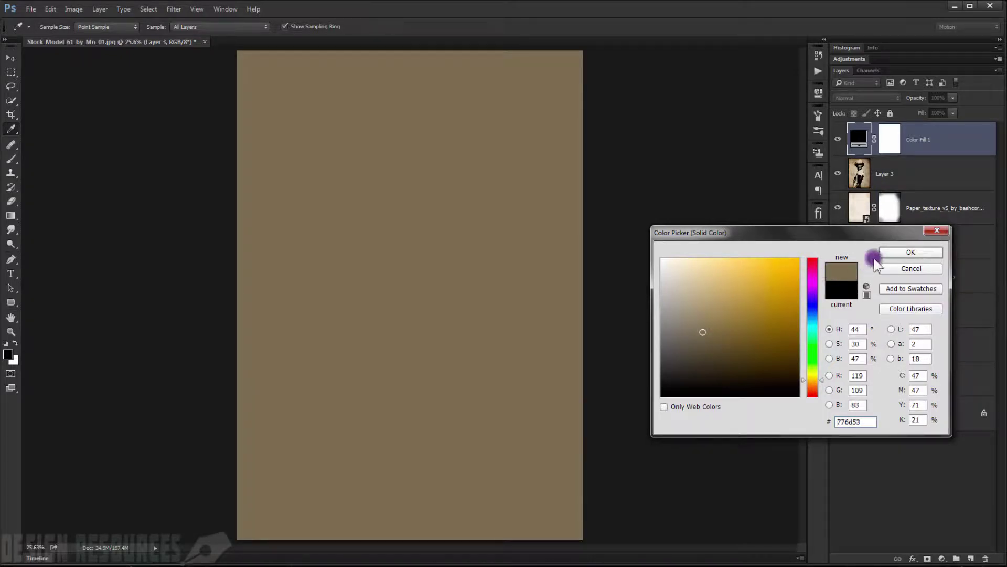
{"action": "left_click", "coordinate": [889, 252]}
Set Color Fill 1 to Exclusion blend mode at 25% opacity.
{"action": "left_click", "coordinate": [859, 97]}
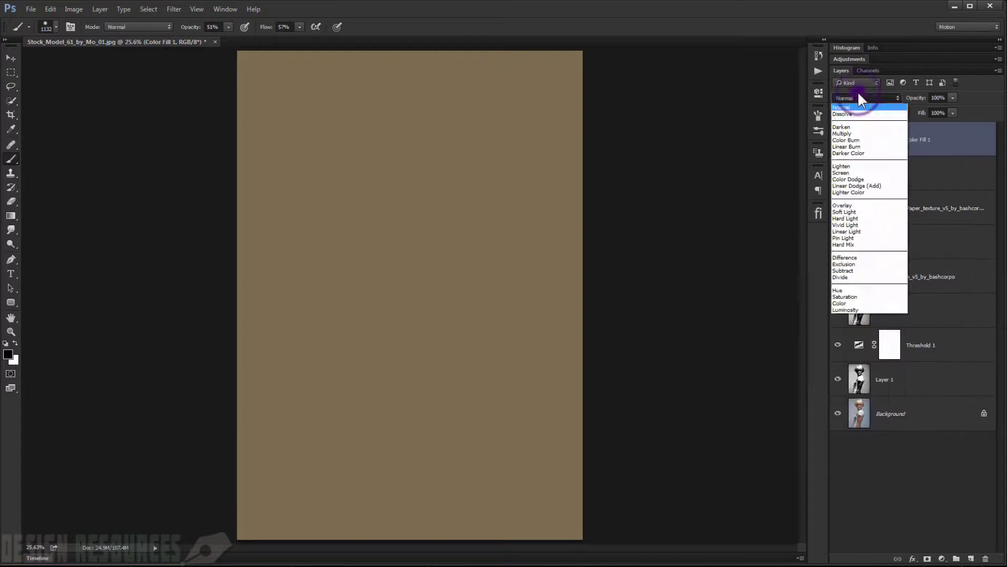
{"action": "left_click", "coordinate": [860, 264]}
{"action": "left_click", "coordinate": [938, 98]}
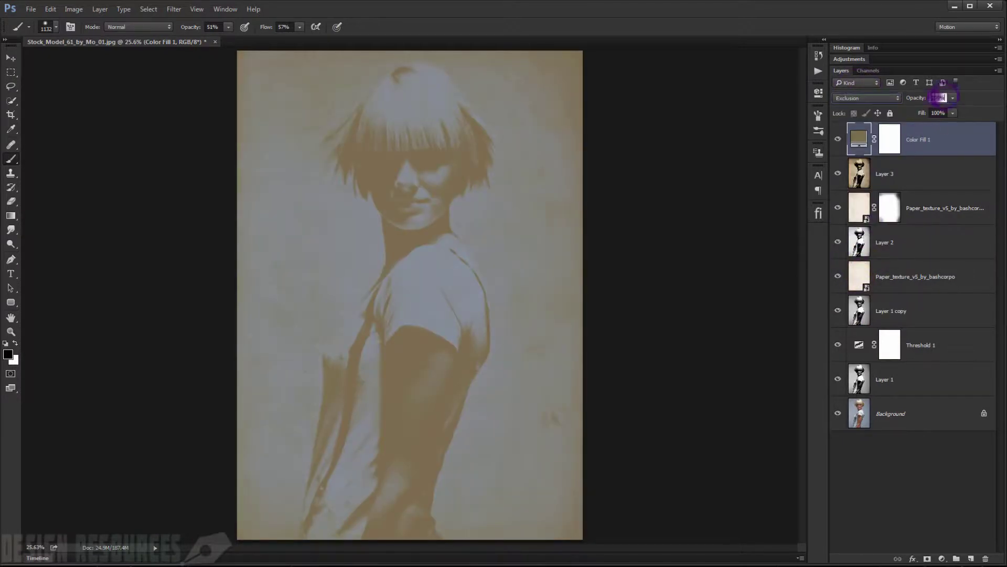
{"action": "type", "text": "25"}
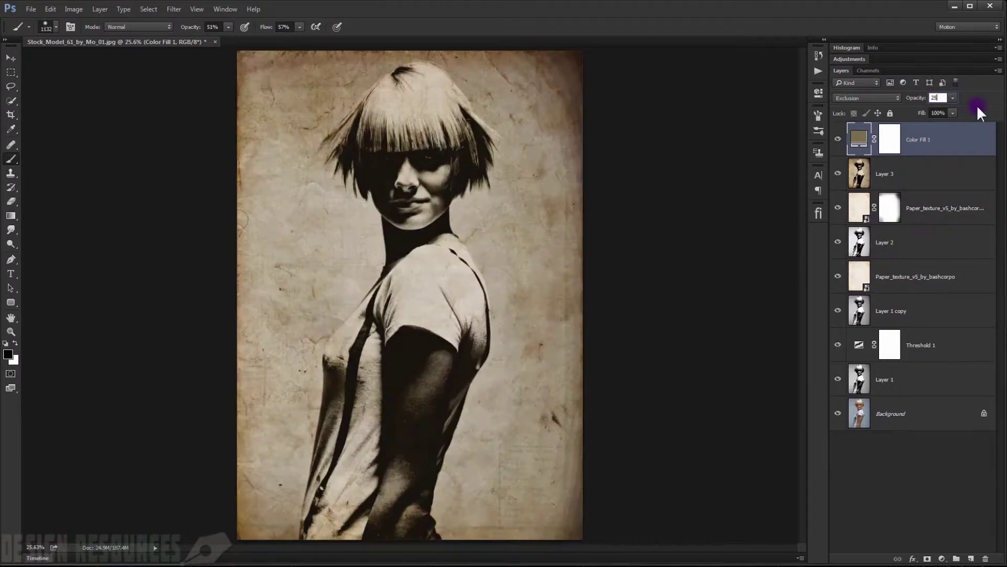
{"action": "left_click", "coordinate": [937, 461]}
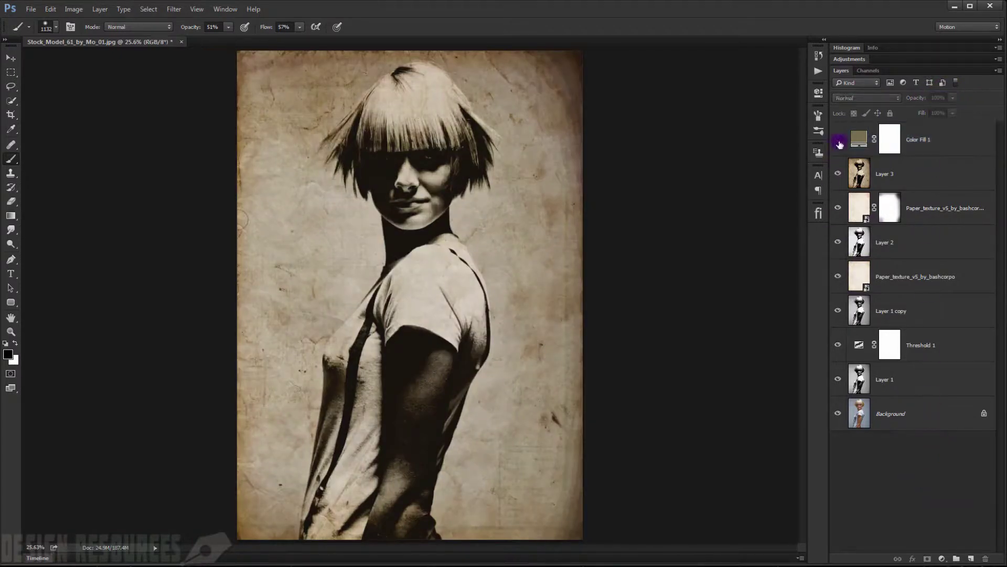
Toggle Color Fill 1's visibility to compare the portrait with and without the tint.
{"action": "left_click", "coordinate": [839, 141]}
{"action": "left_click", "coordinate": [839, 142]}
{"action": "left_click", "coordinate": [835, 143]}
{"action": "left_click", "coordinate": [835, 143]}
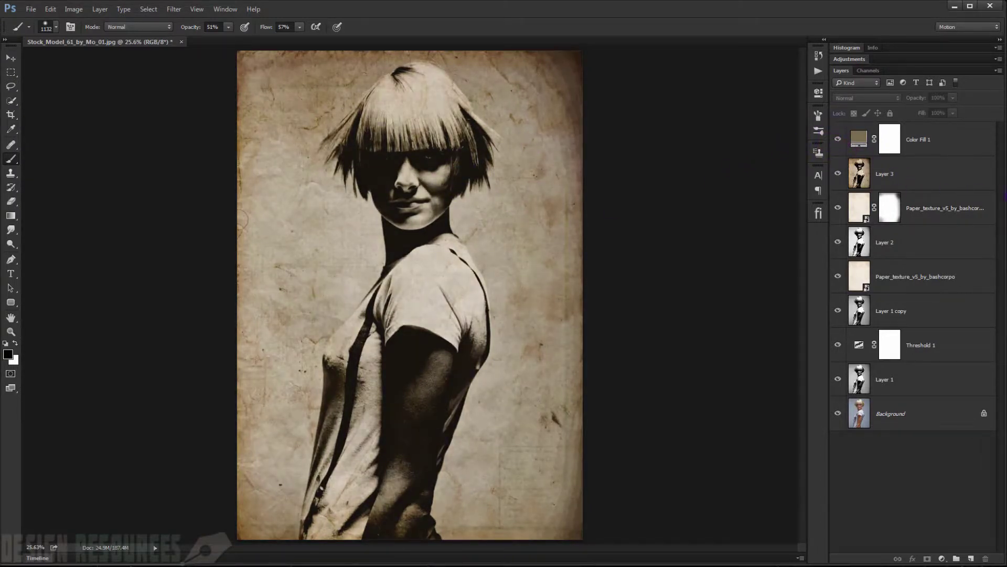